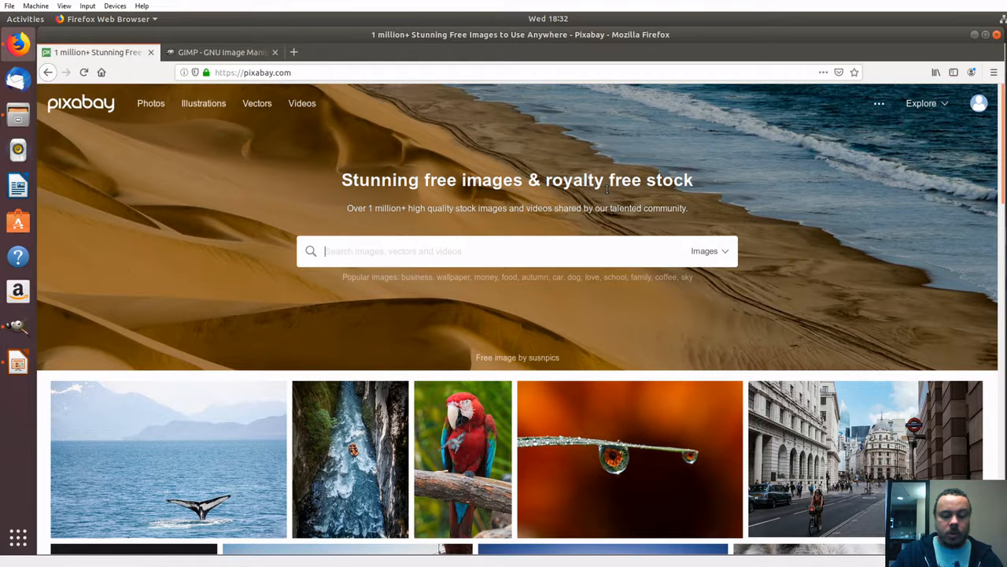
- Search Pixabay for "numbers" and open the page of the wide red digits banner image
type("numbers")
key("Return")
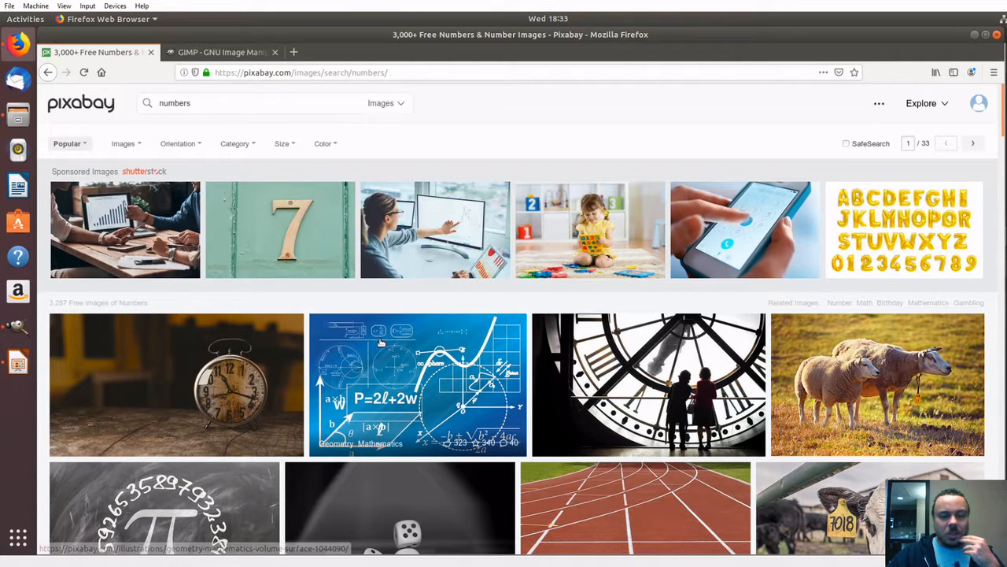
scroll(378, 341, "down", 4)
scroll(375, 340, "down", 5)
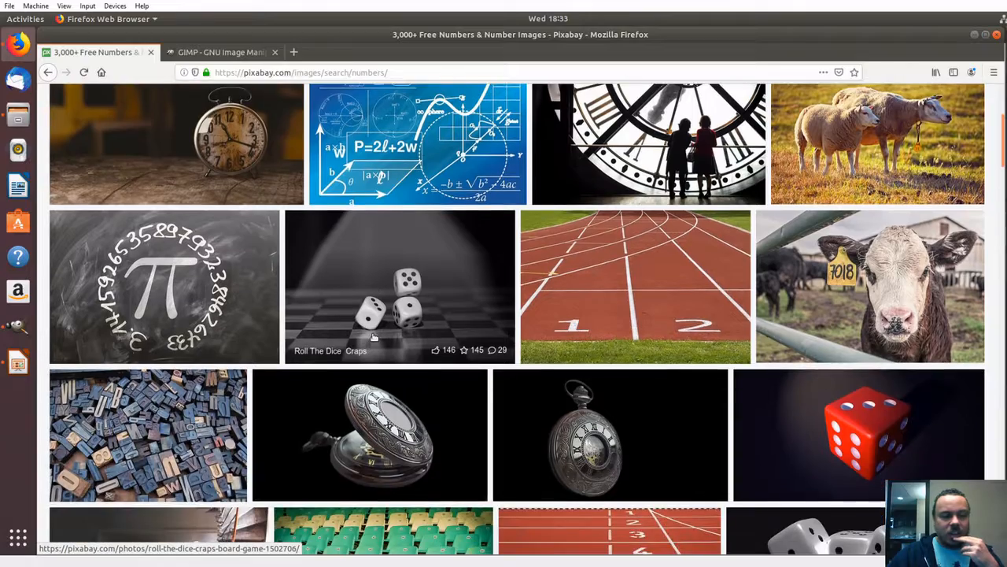
scroll(374, 338, "down", 5)
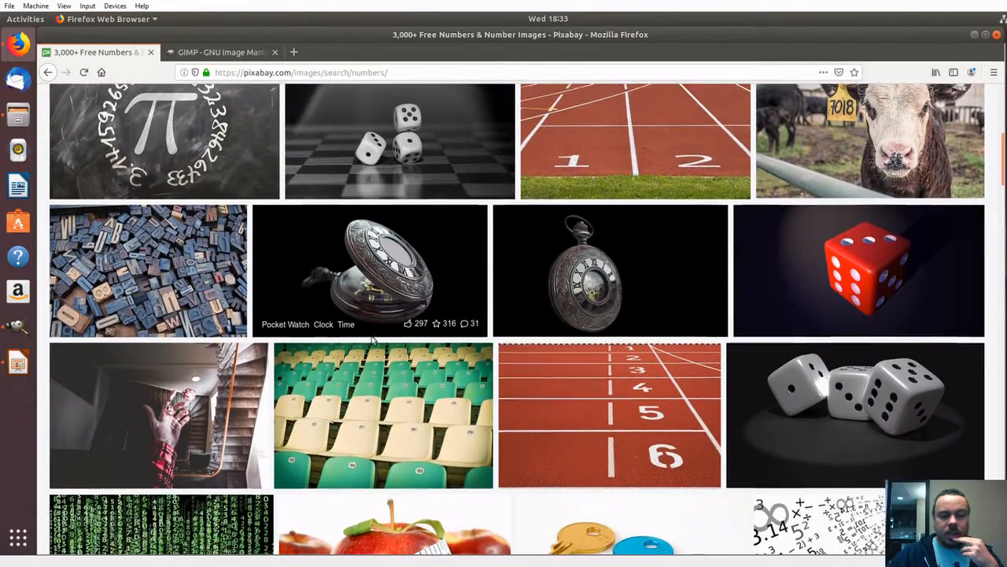
scroll(374, 339, "down", 7)
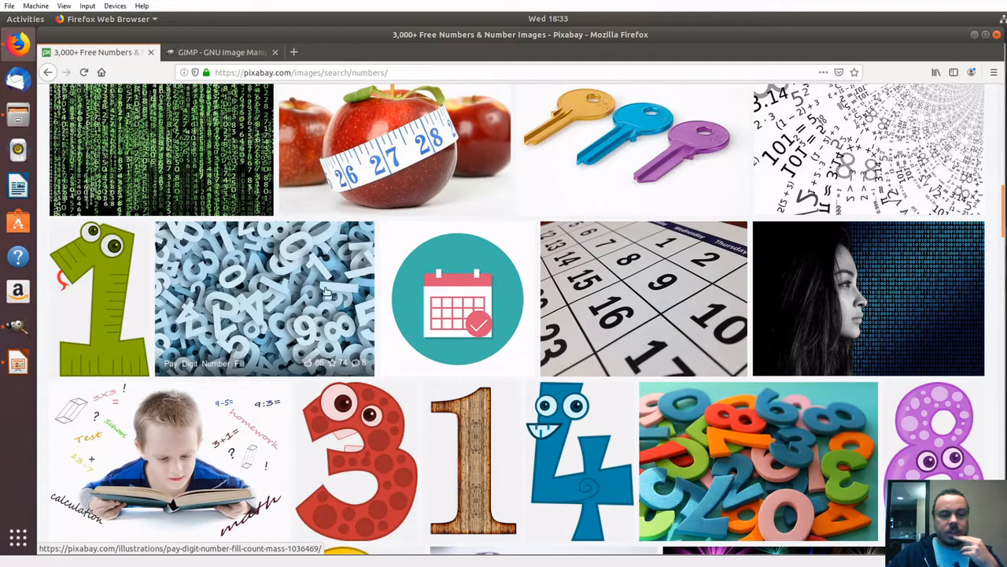
scroll(584, 281, "down", 3)
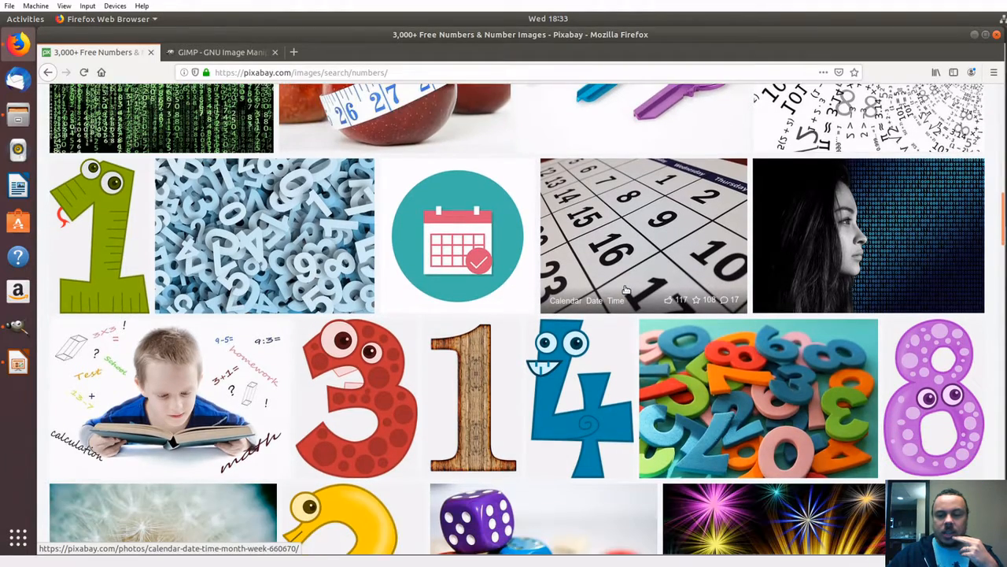
scroll(759, 329, "down", 4)
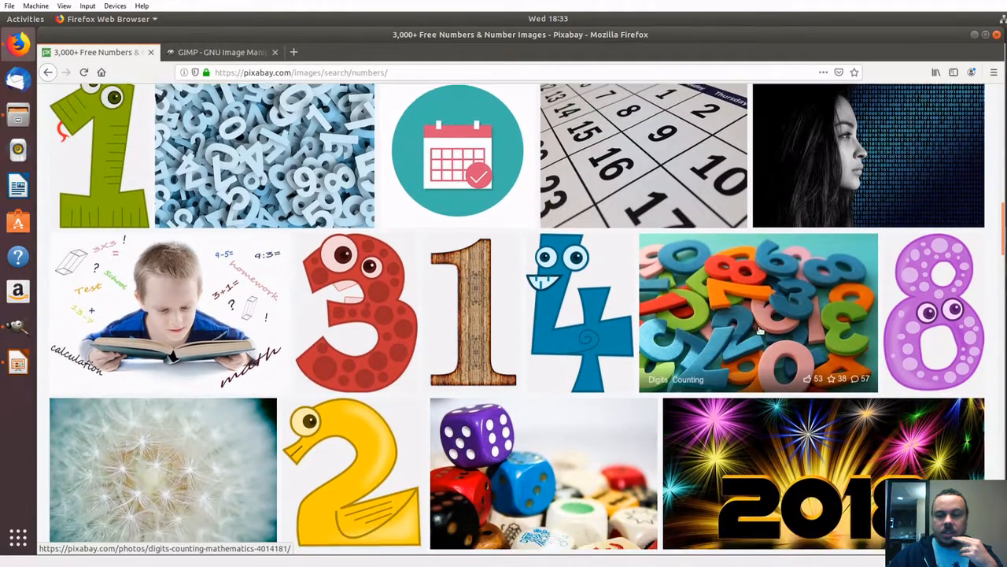
scroll(753, 327, "down", 7)
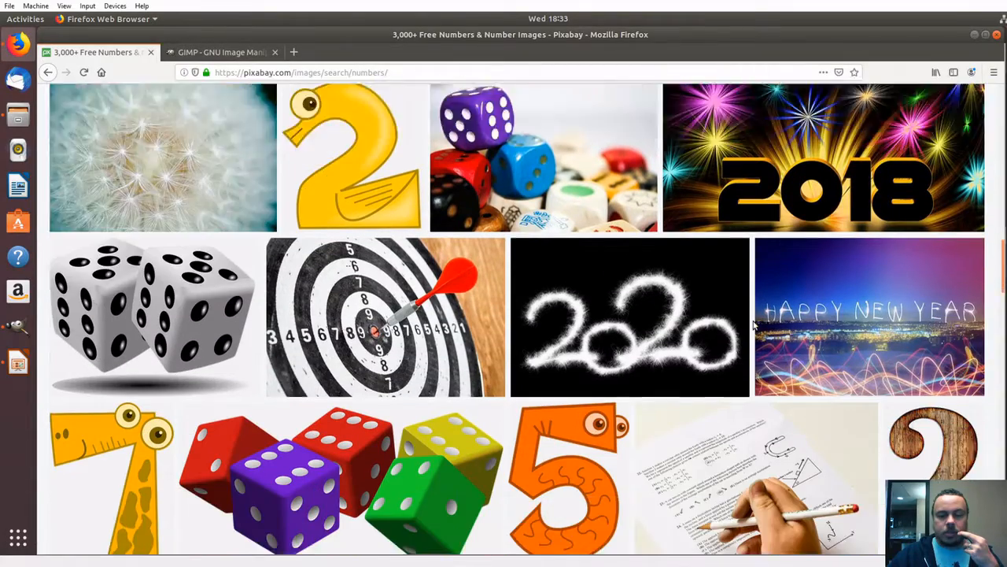
scroll(753, 324, "down", 4)
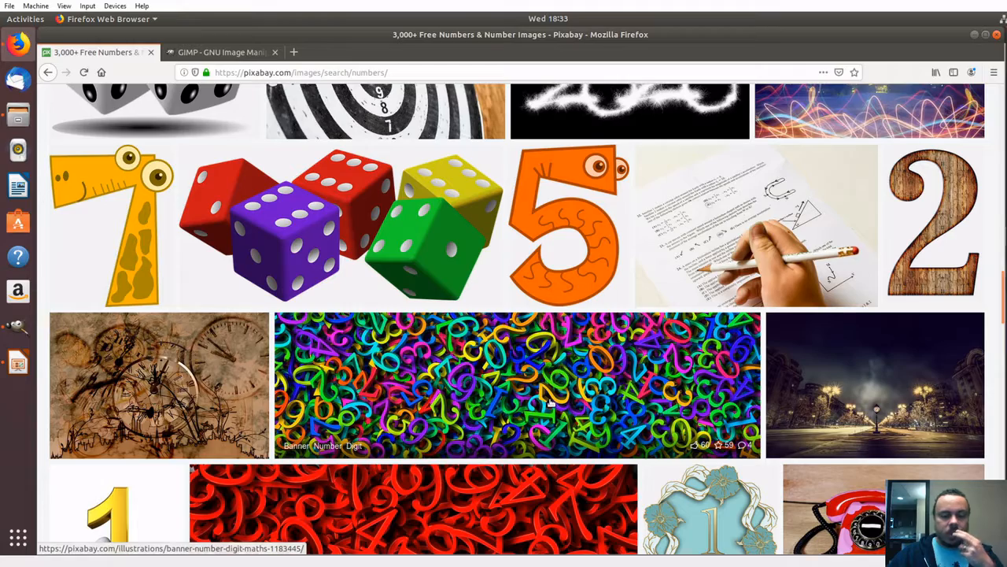
scroll(550, 403, "down", 5)
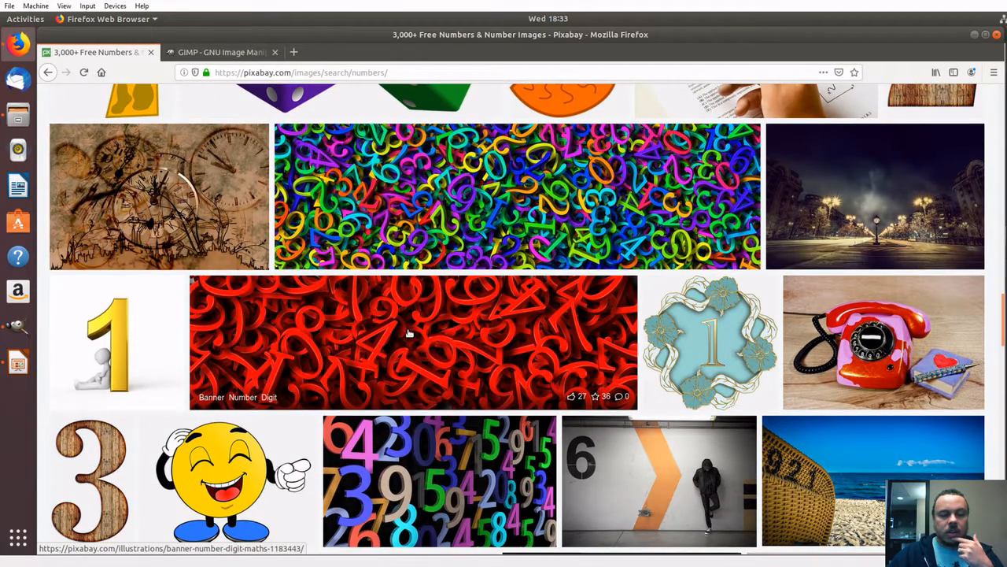
left_click(408, 333)
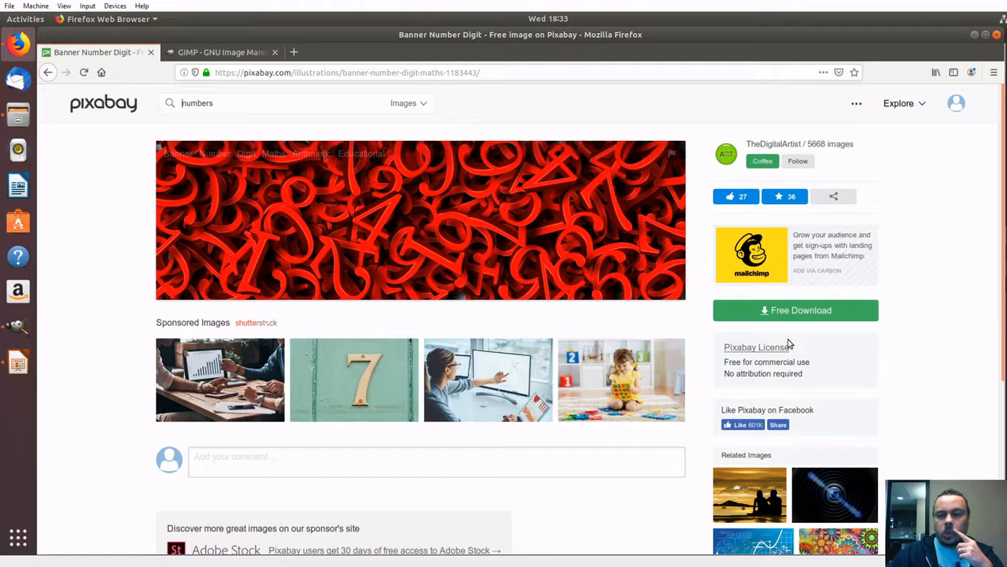
- Select the 5000×1500 JPG download size for the banner and look at the file in the Downloads folder
left_click(806, 312)
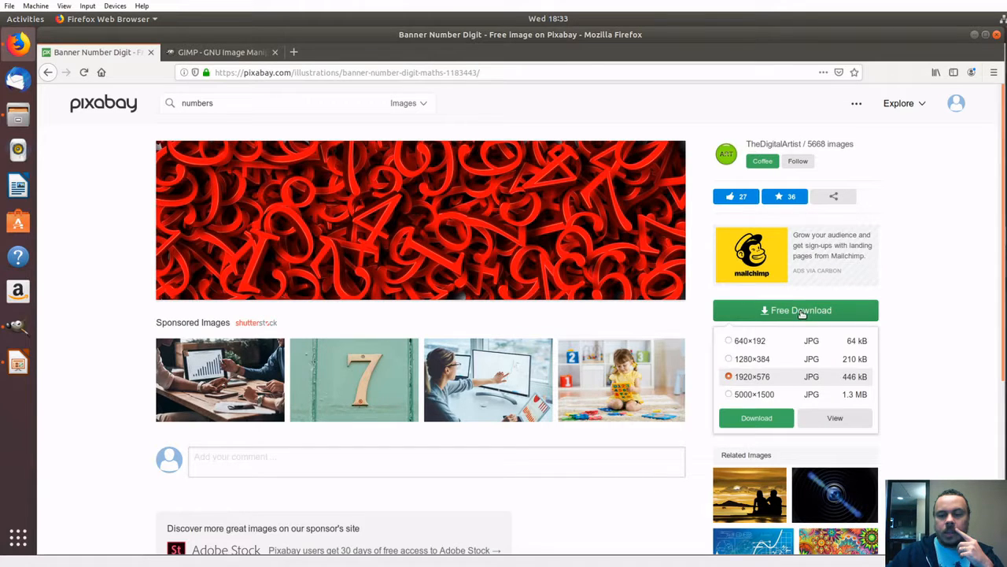
left_click(729, 395)
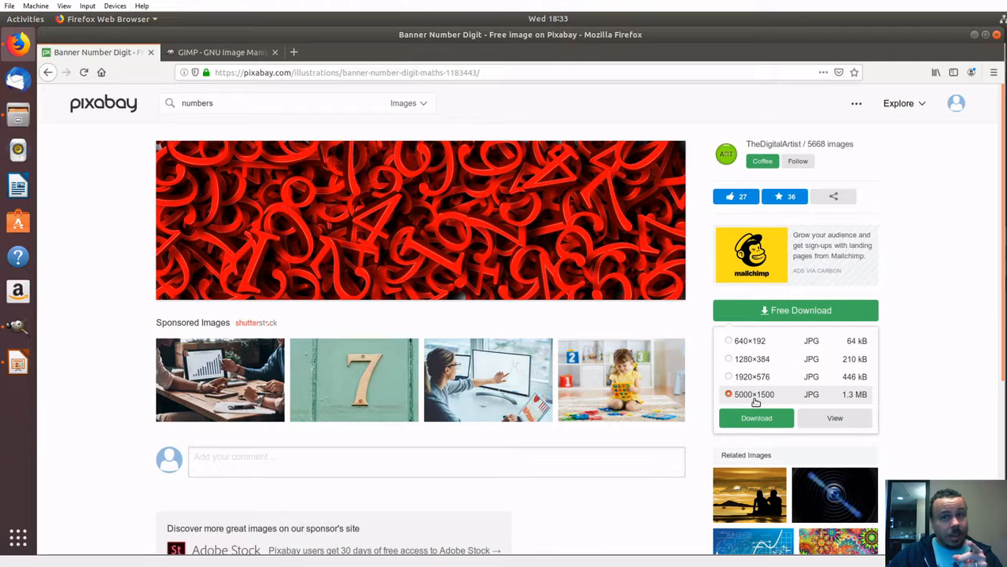
left_click(18, 116)
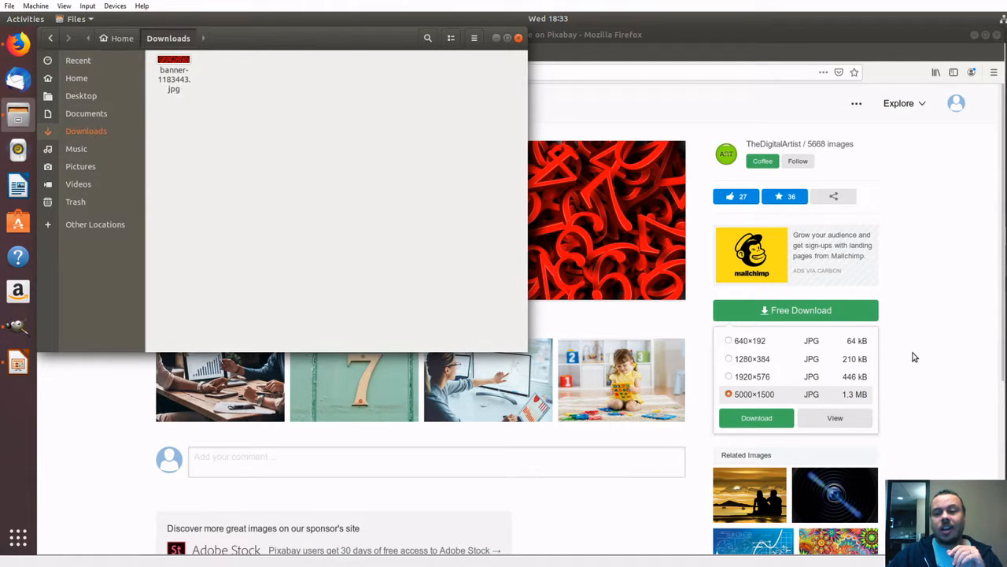
- Return to the banner's Pixabay page and highlight the "Free for commercial use" licence line
left_click(908, 324)
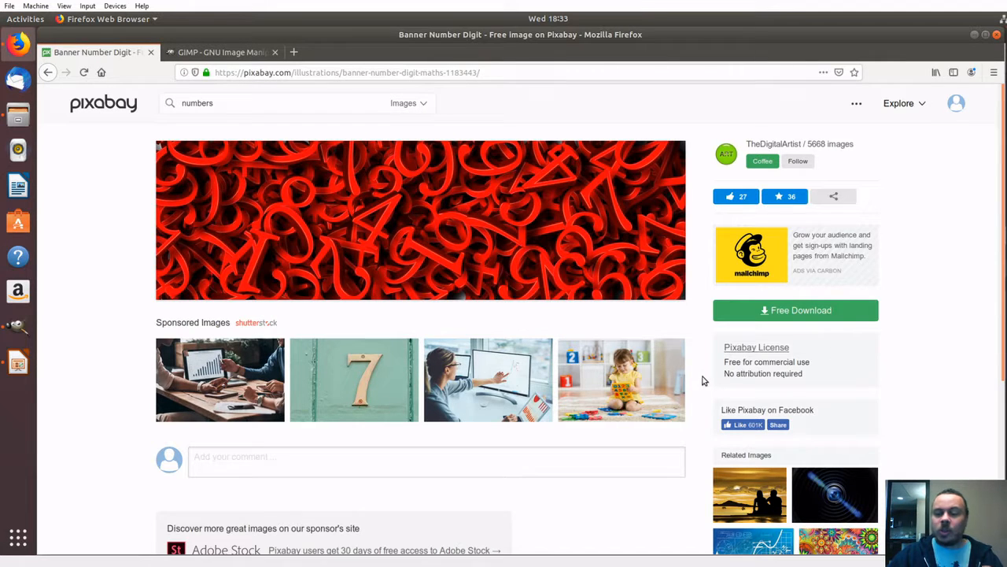
left_click_drag(728, 362, 808, 363)
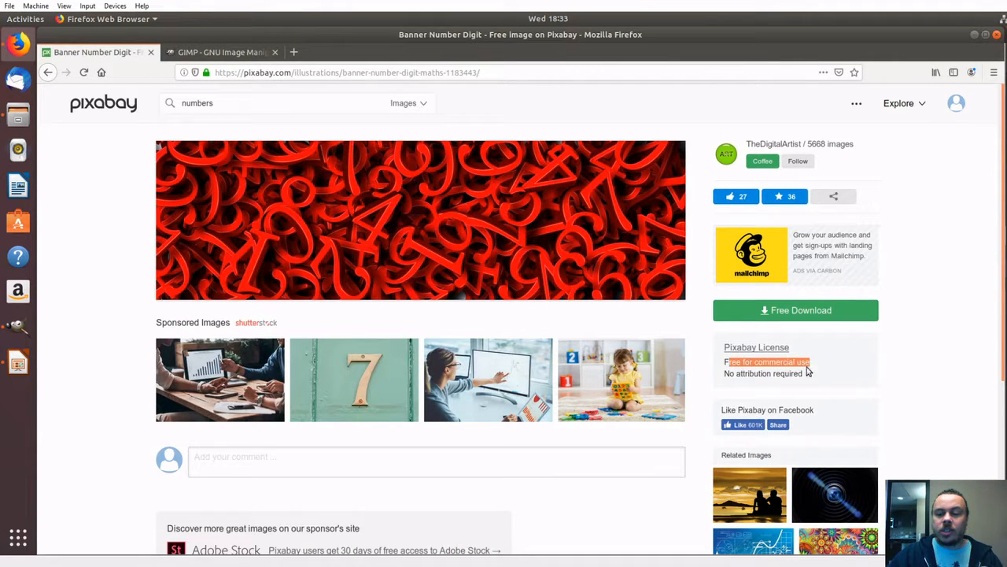
left_click(805, 372)
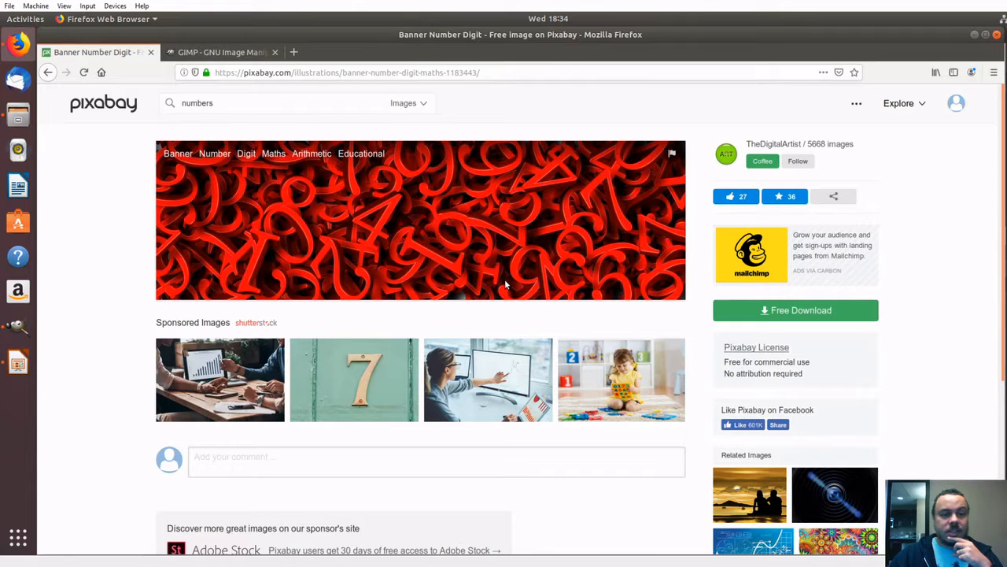
- Check the banner file in the Downloads folder and view the "Import picture as layer" slide in LibreOffice Impress
left_click(18, 117)
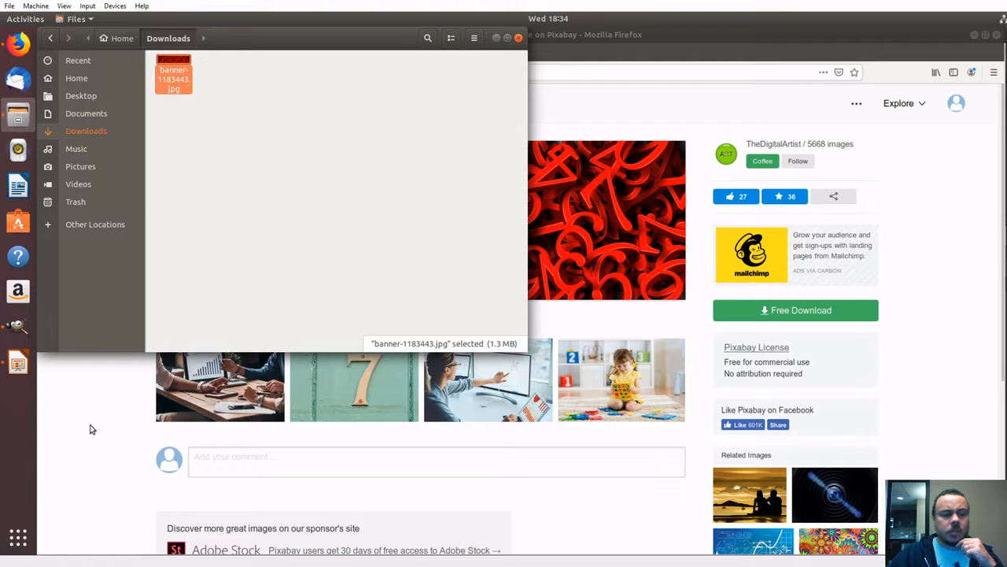
left_click(18, 362)
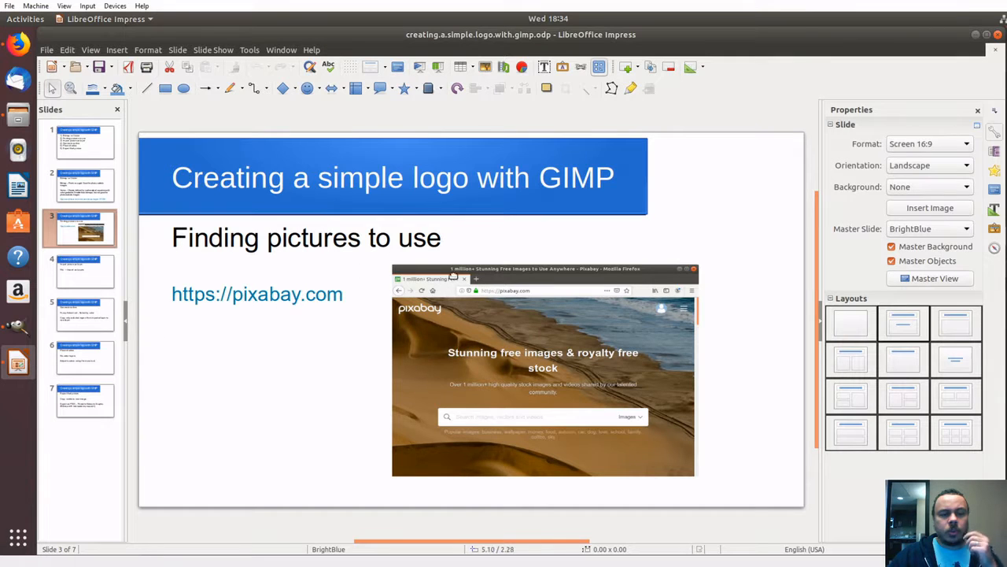
left_click(74, 271)
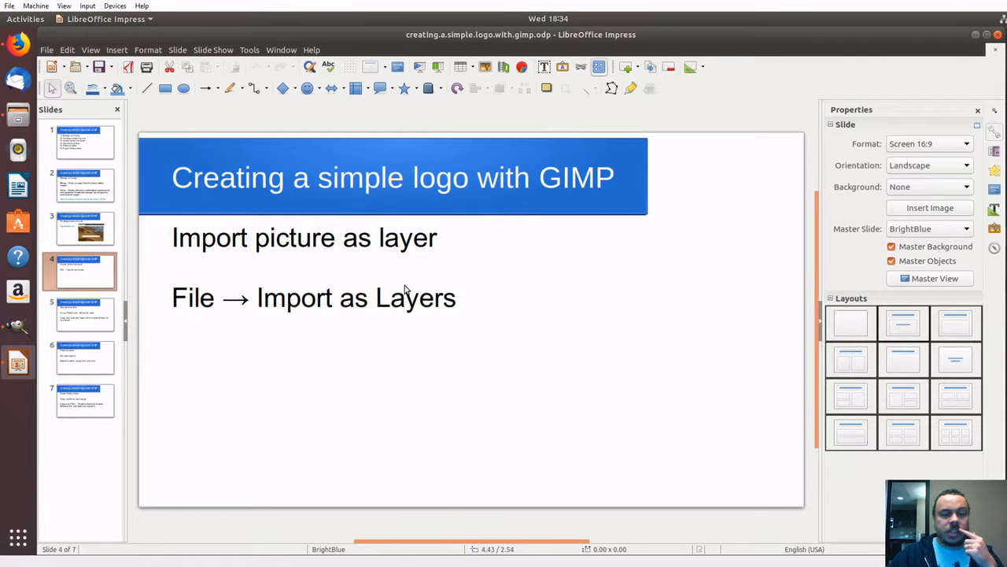
- Switch to GIMP and open banner-1183443.jpg as layers
left_click(18, 325)
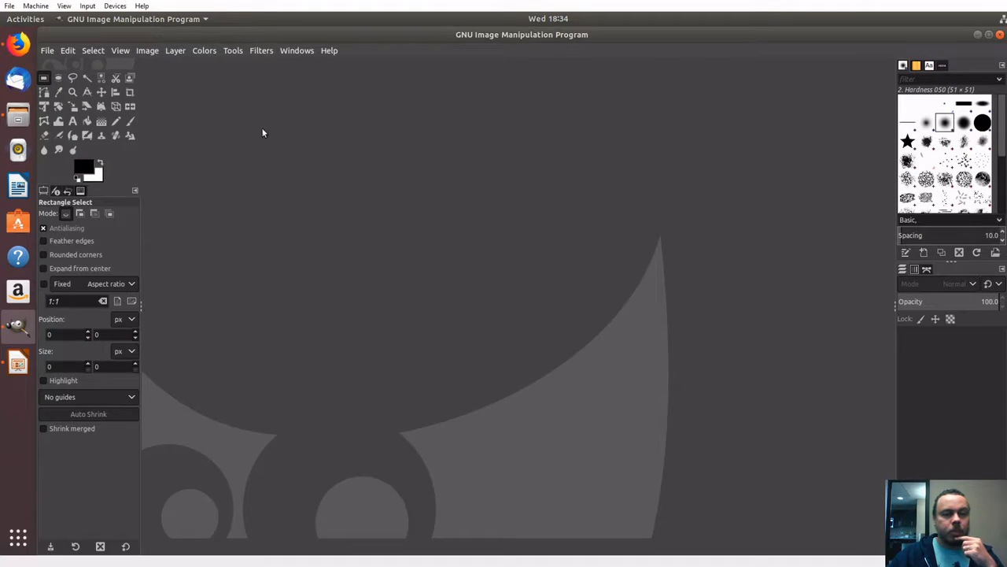
left_click(47, 50)
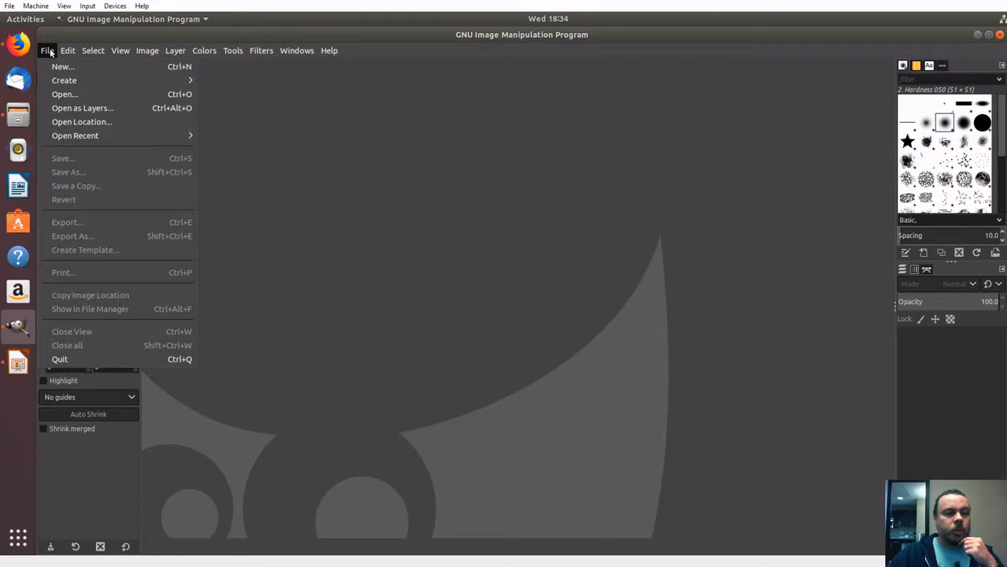
left_click(81, 108)
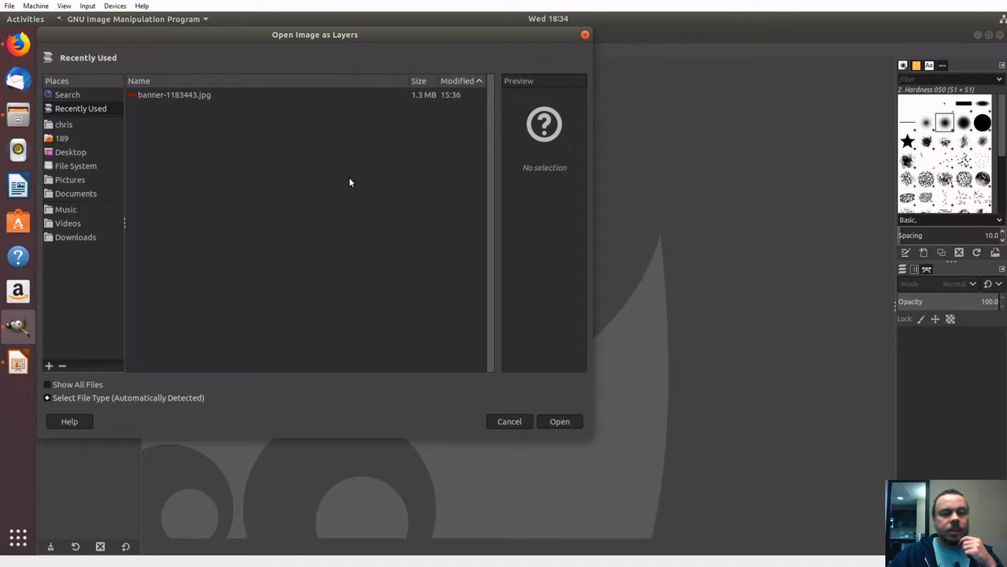
left_click(163, 96)
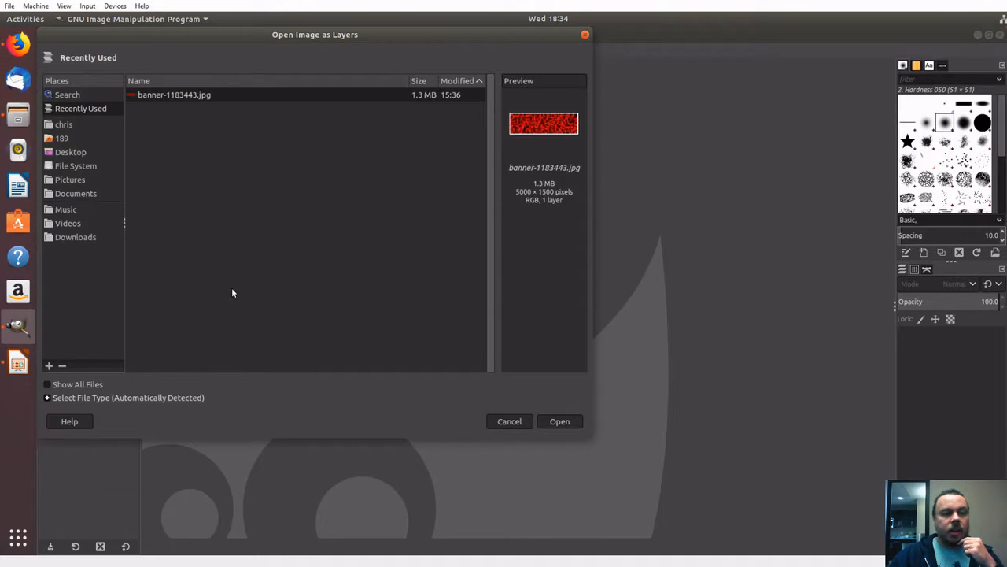
left_click(558, 421)
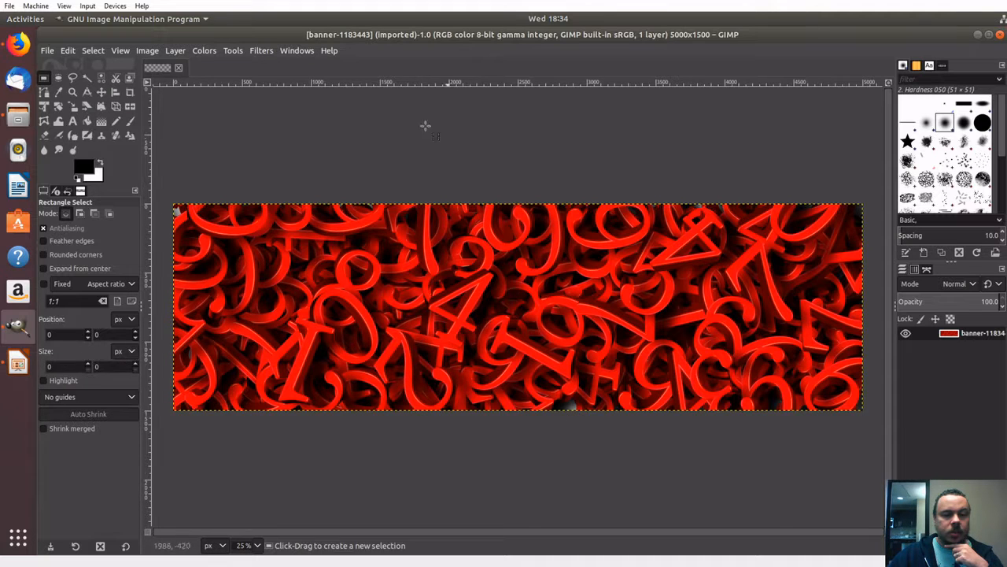
- View the "Generate outline" slide in LibreOffice Impress and return to GIMP
left_click(18, 362)
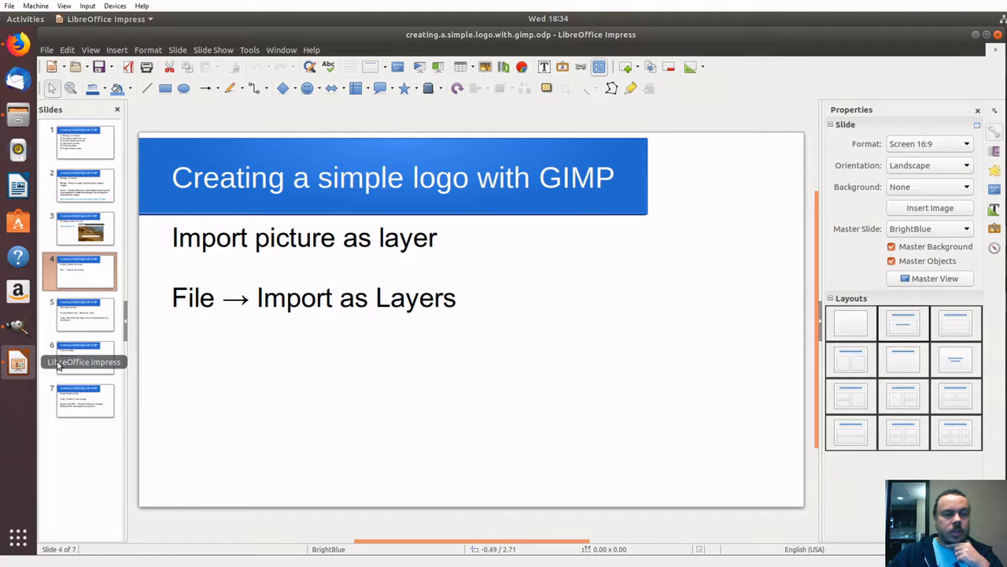
left_click(87, 325)
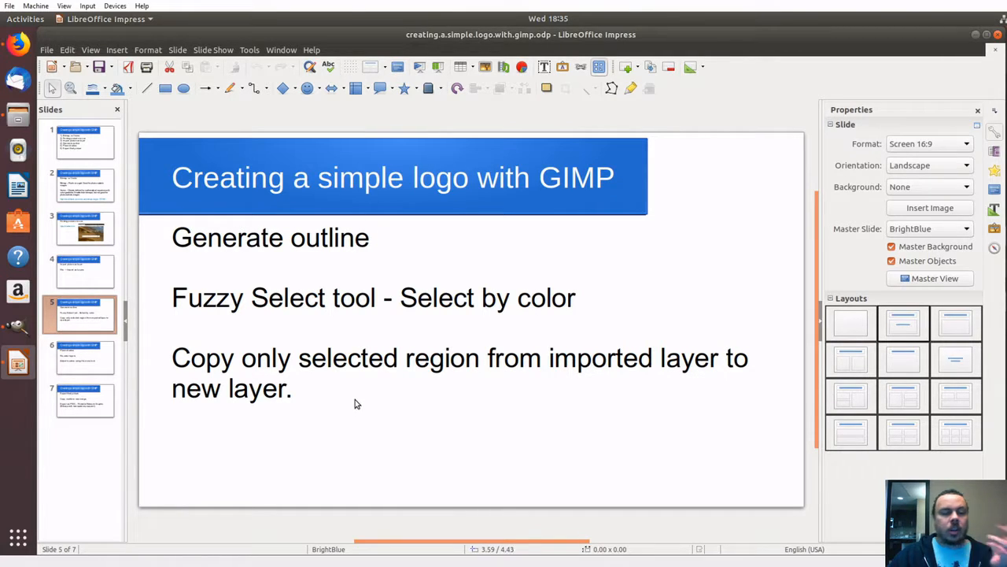
left_click(20, 326)
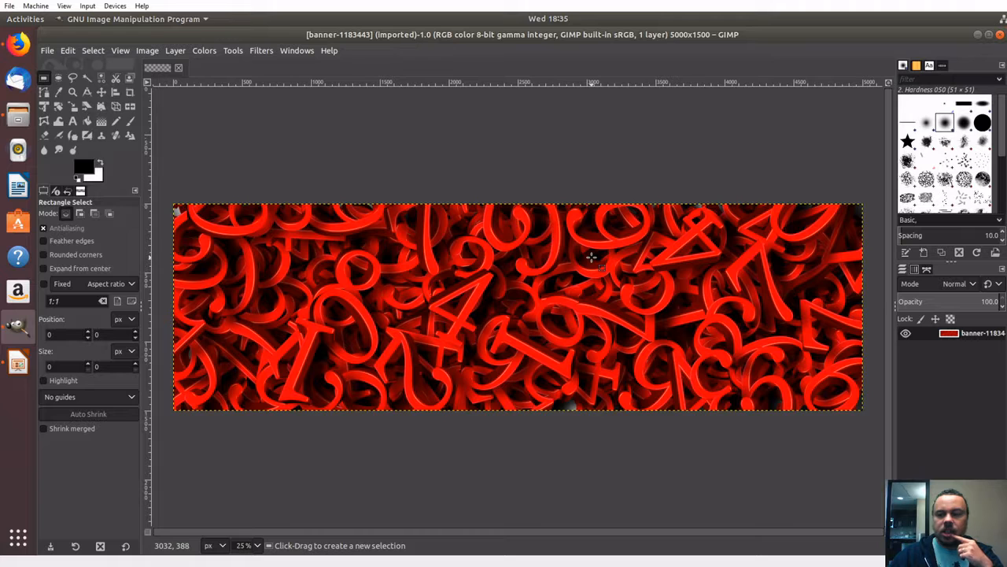
- Create a new 5000 × 1500 px layer named "Q is here" filled with transparency
right_click(943, 373)
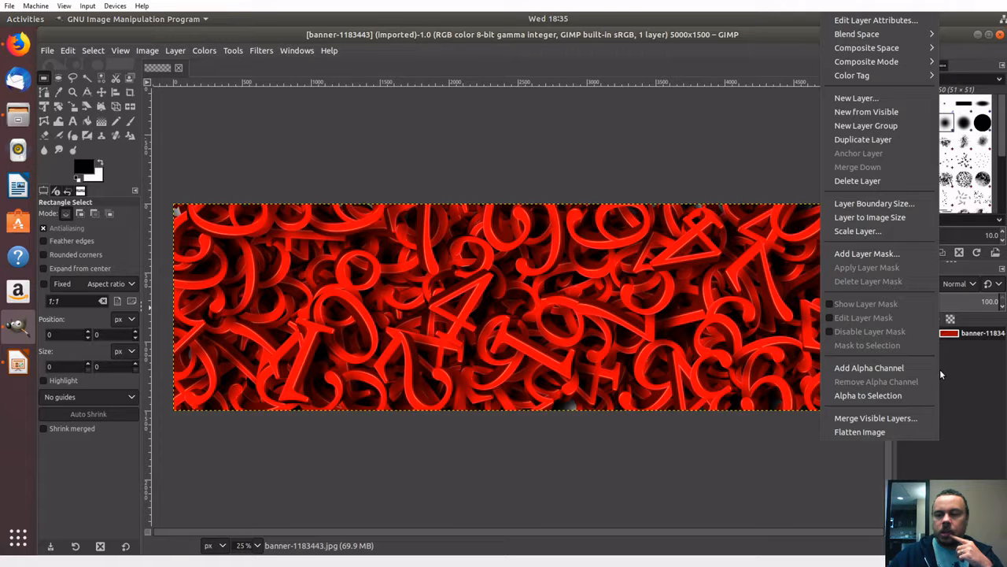
left_click(887, 100)
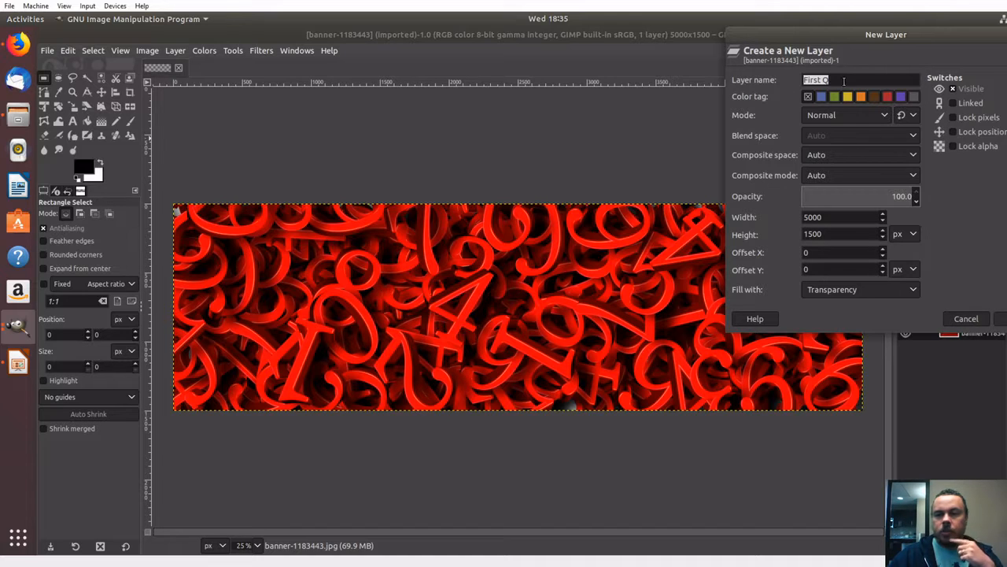
type("O")
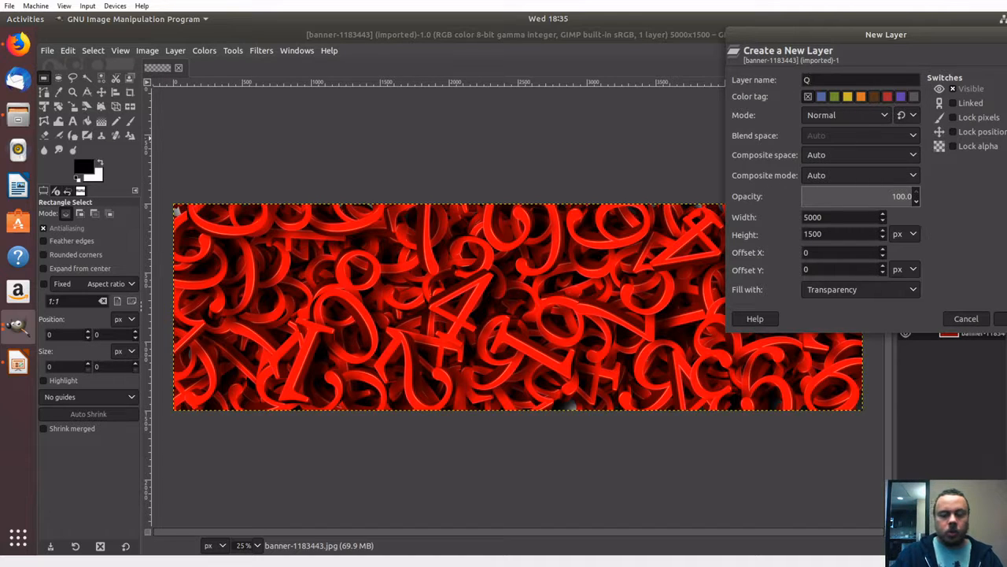
type(" is here")
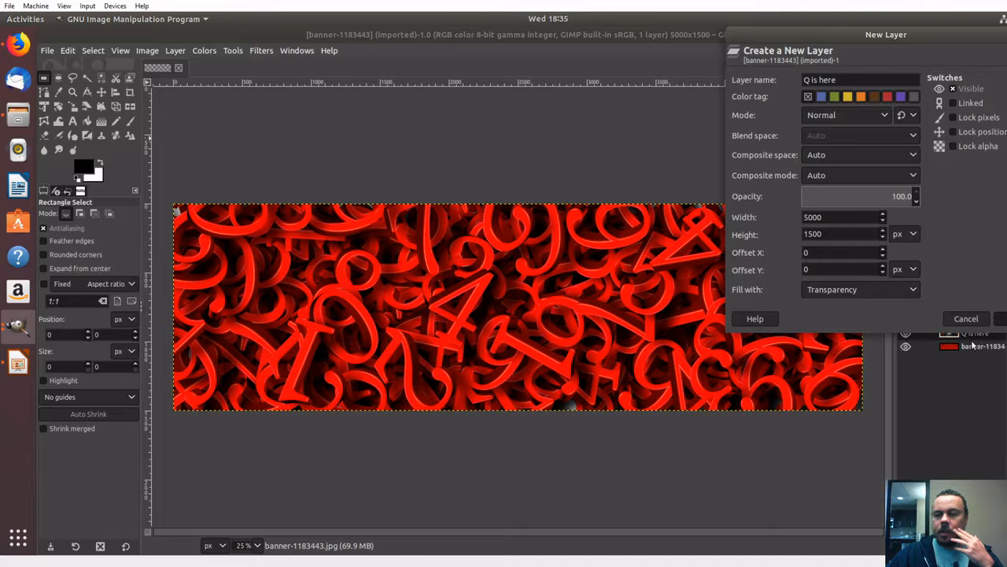
left_click(999, 318)
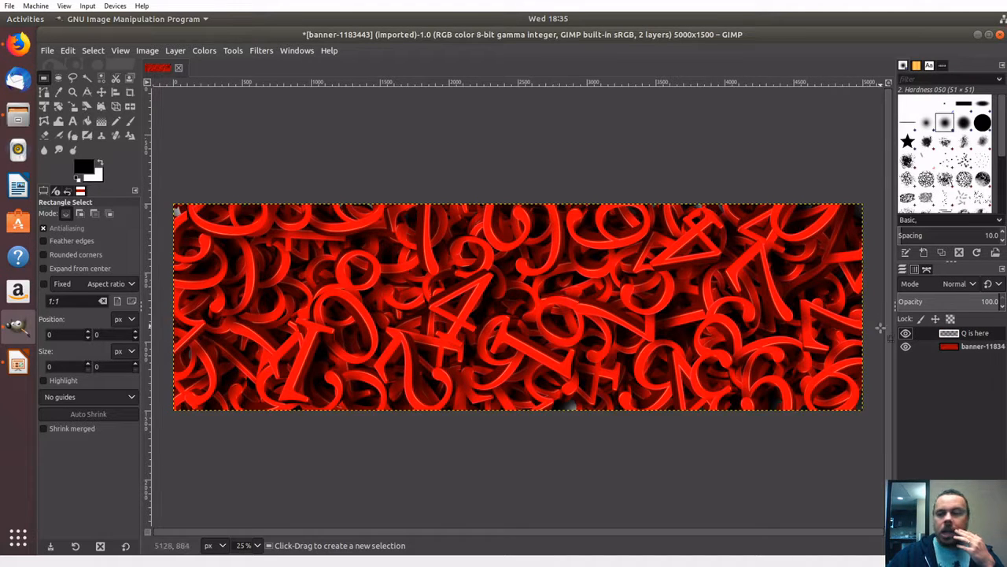
- Hide the banner layer to view the new layer alone, and show the banner layer again
left_click(947, 347)
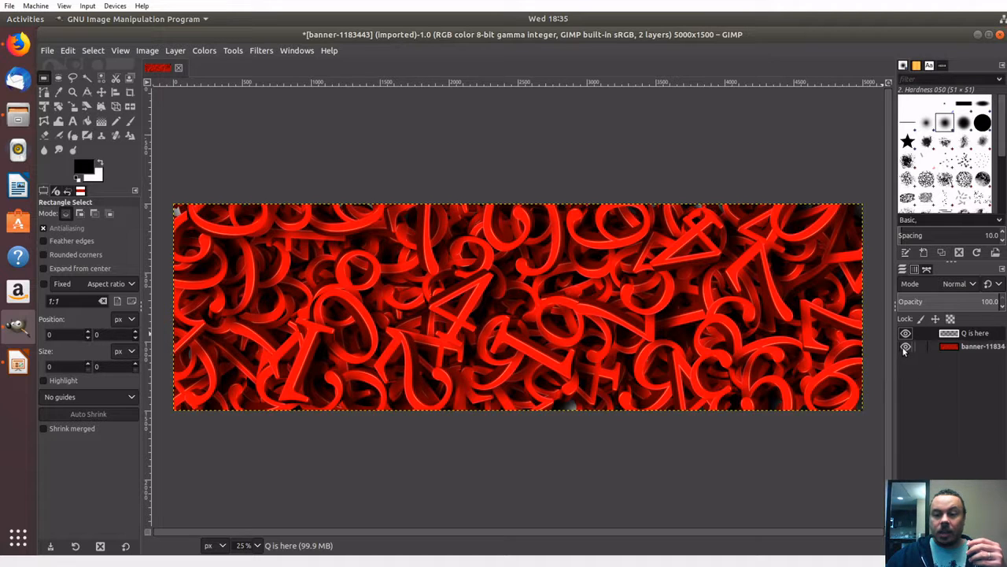
left_click(905, 347)
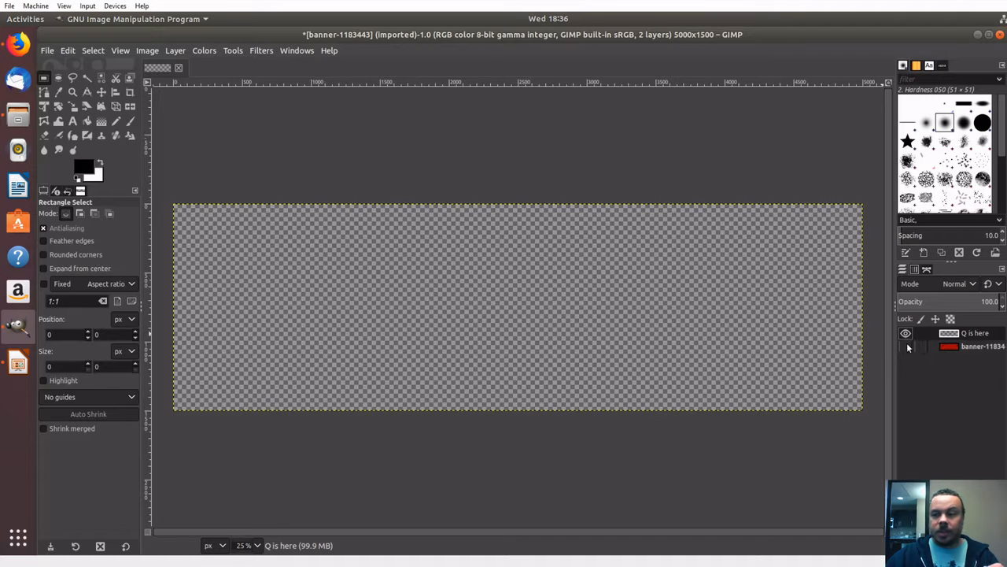
left_click(906, 347)
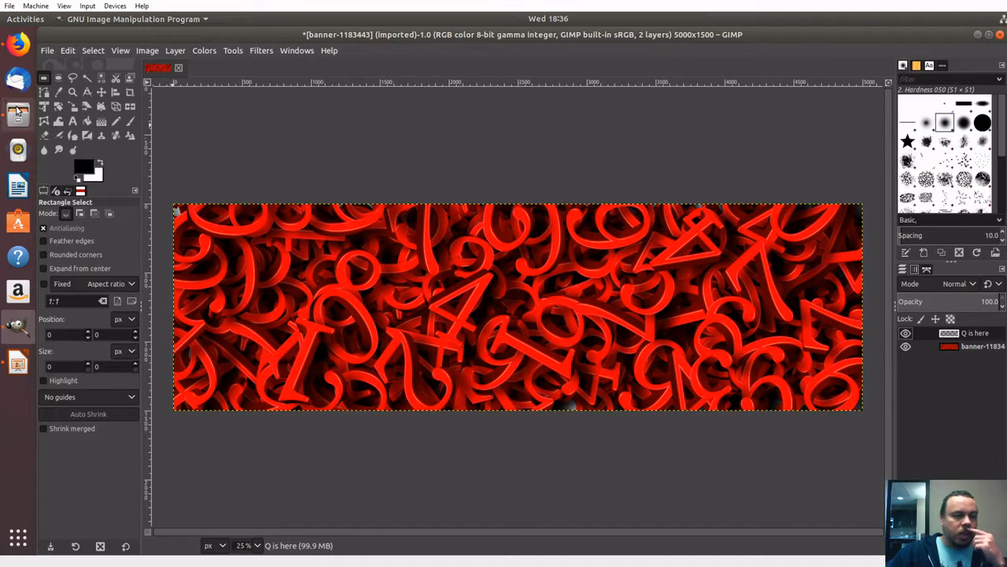
- Add the text "Q" in a text box spanning the banner's full height around the middle of the image
left_click(72, 122)
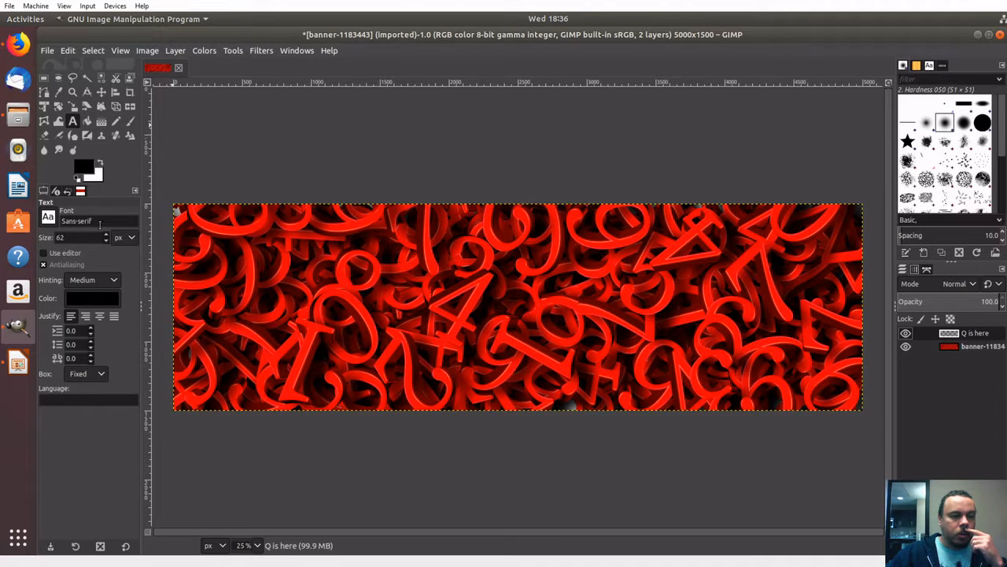
left_click(49, 218)
left_click(73, 235)
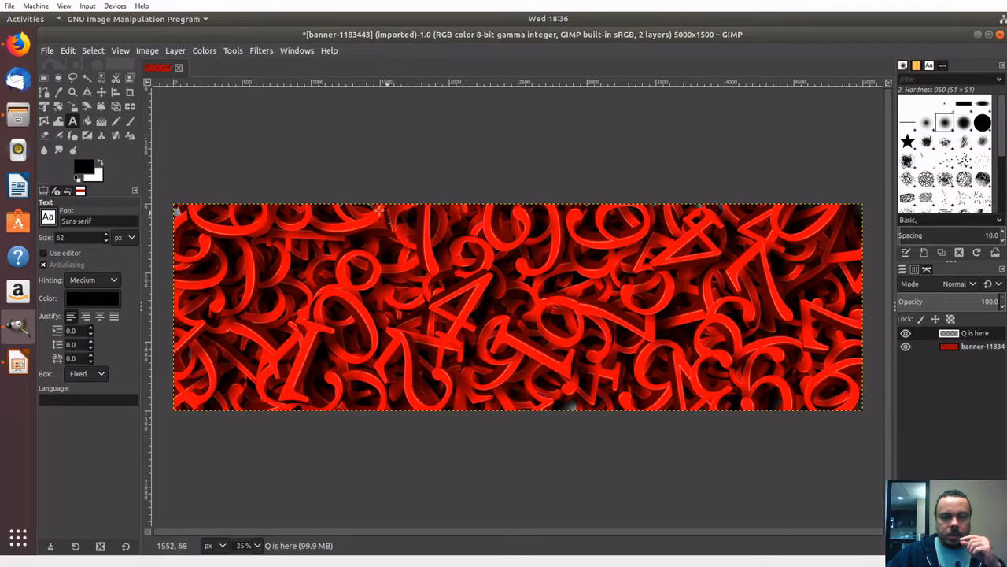
left_click_drag(367, 205, 614, 413)
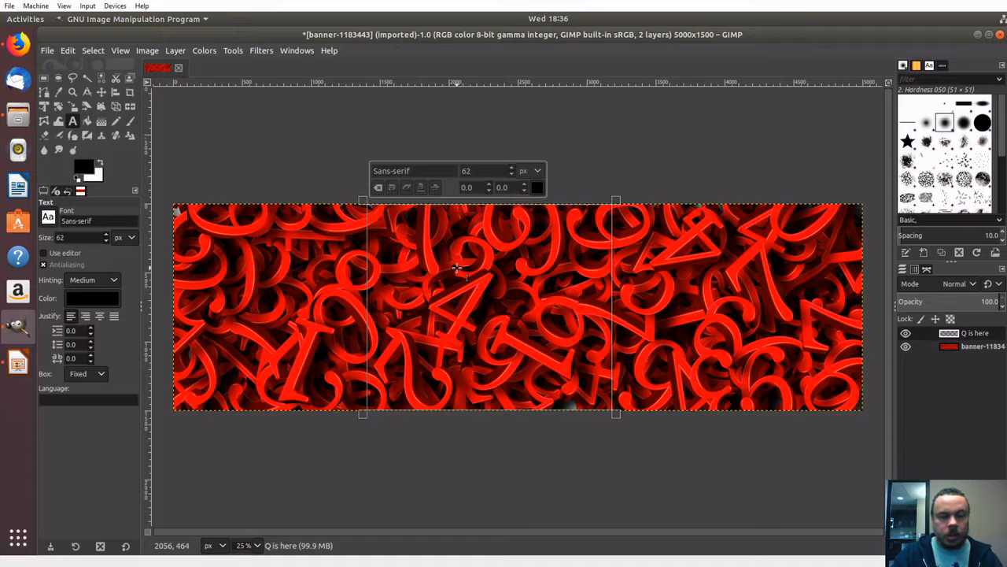
type("Q")
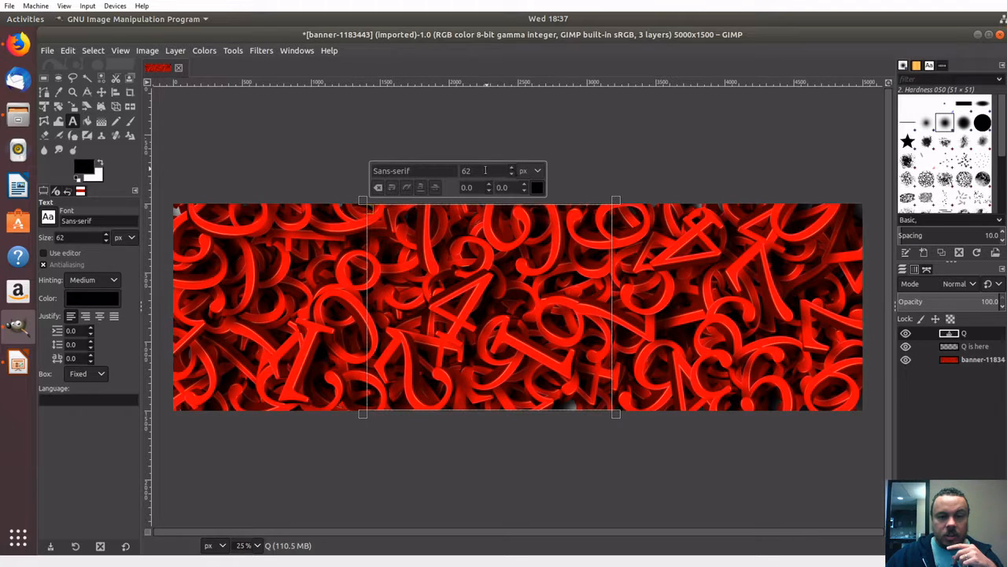
- Try text sizes of 200, 2000 and 1000 px for the letter Q
left_click_drag(486, 170, 435, 170)
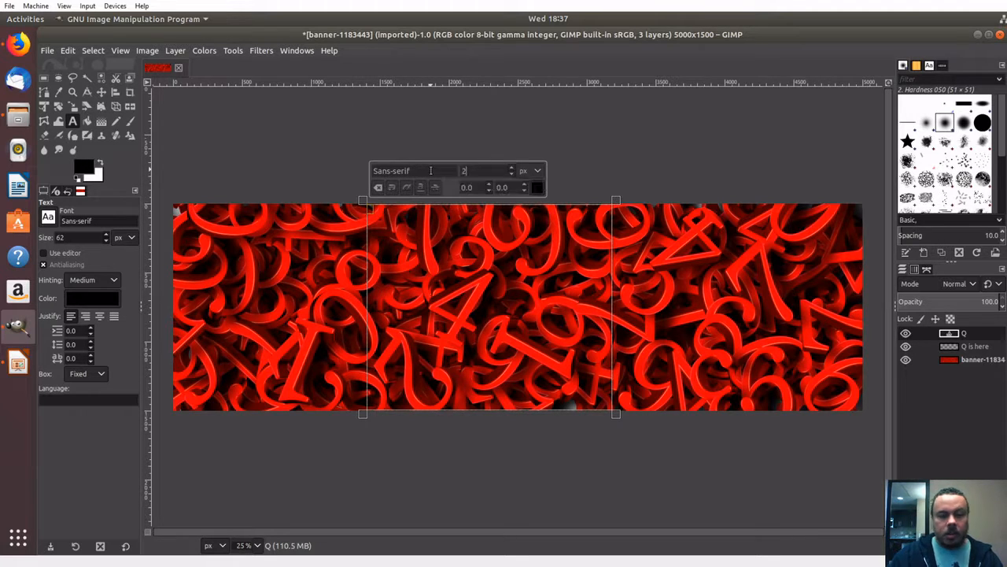
type("200")
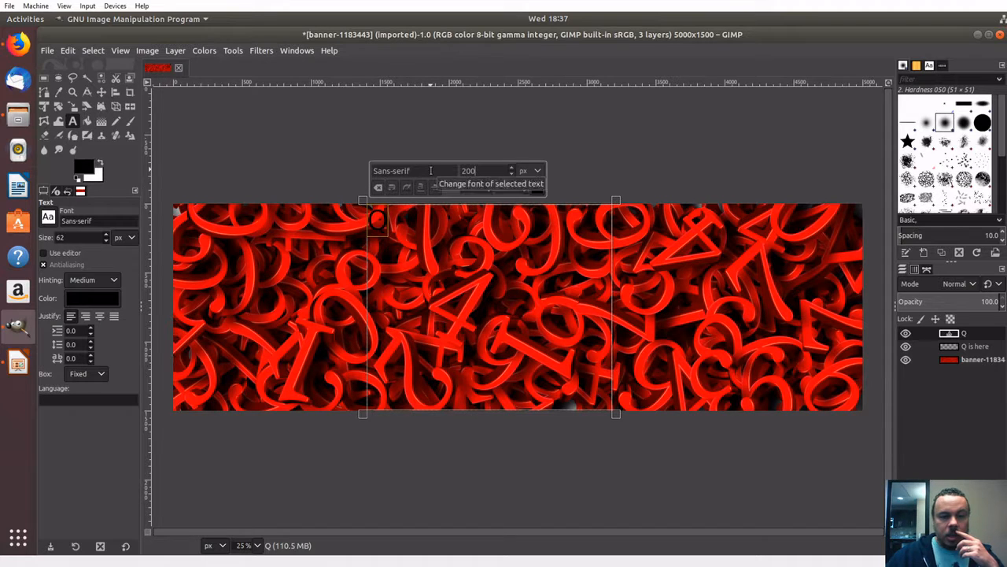
left_click_drag(479, 170, 442, 166)
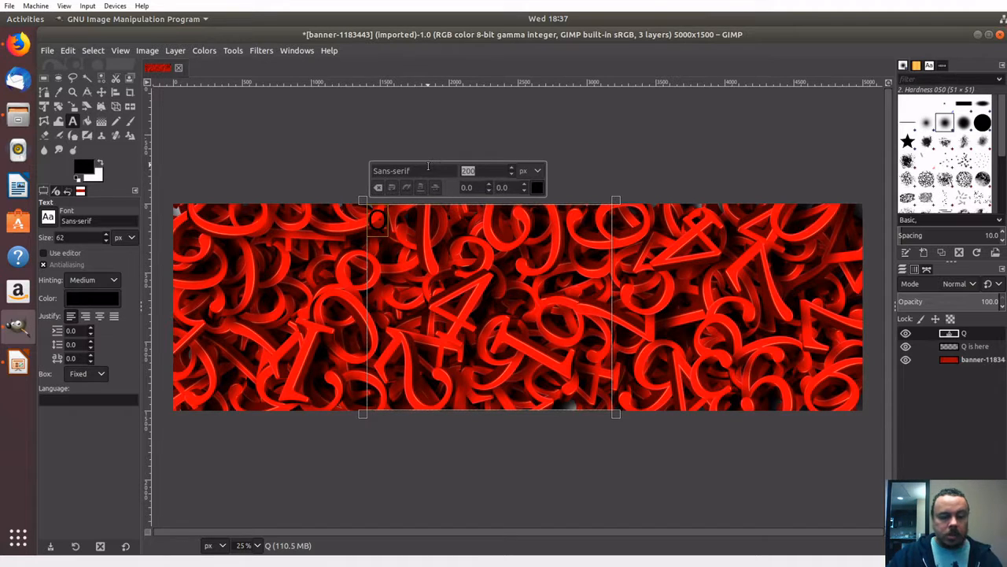
type("2000")
key("Return")
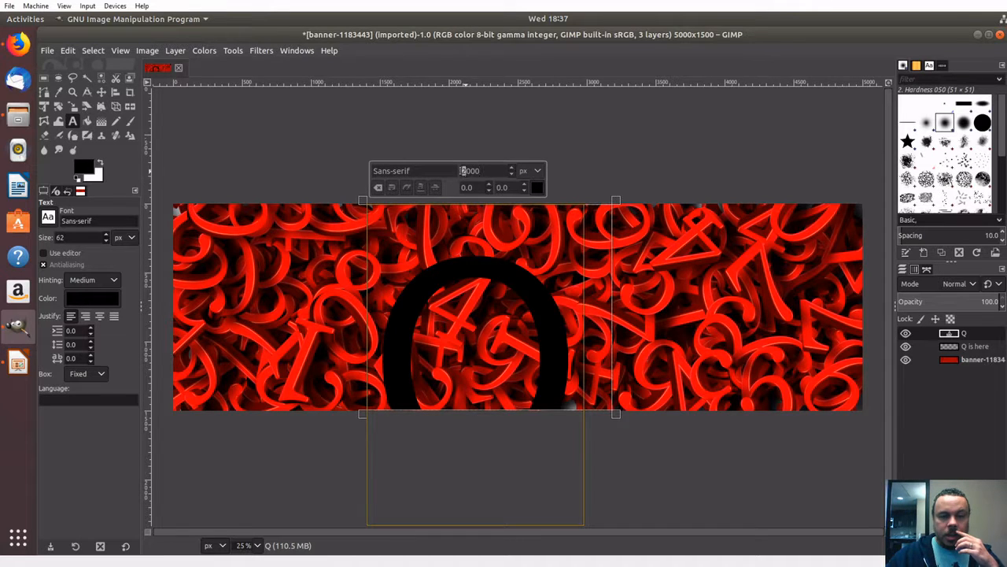
type("1")
key("Return")
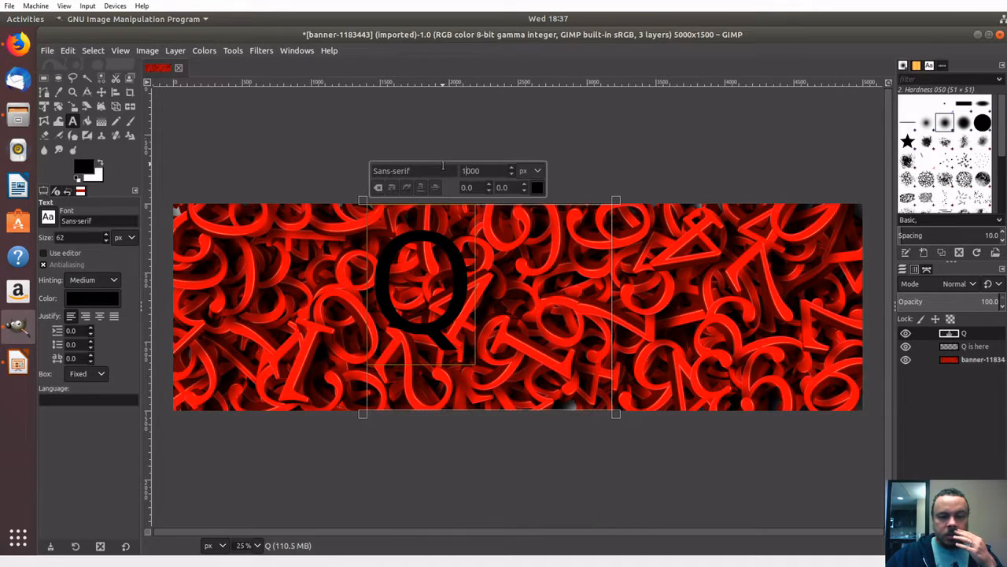
- Try a text size of 1500 px for the Q and settle on 1200 px
left_click(513, 168)
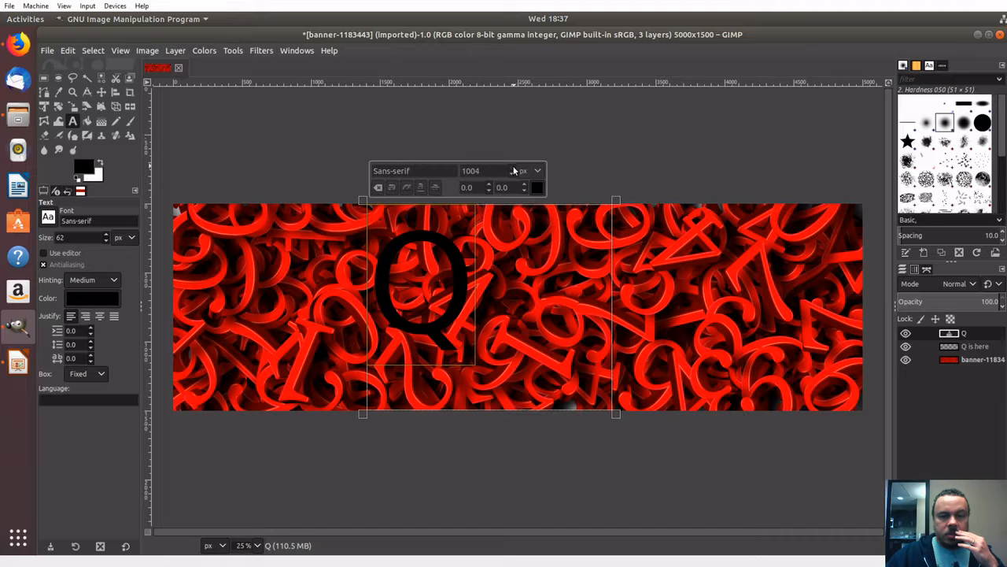
left_click(513, 168)
left_click_drag(470, 170, 512, 170)
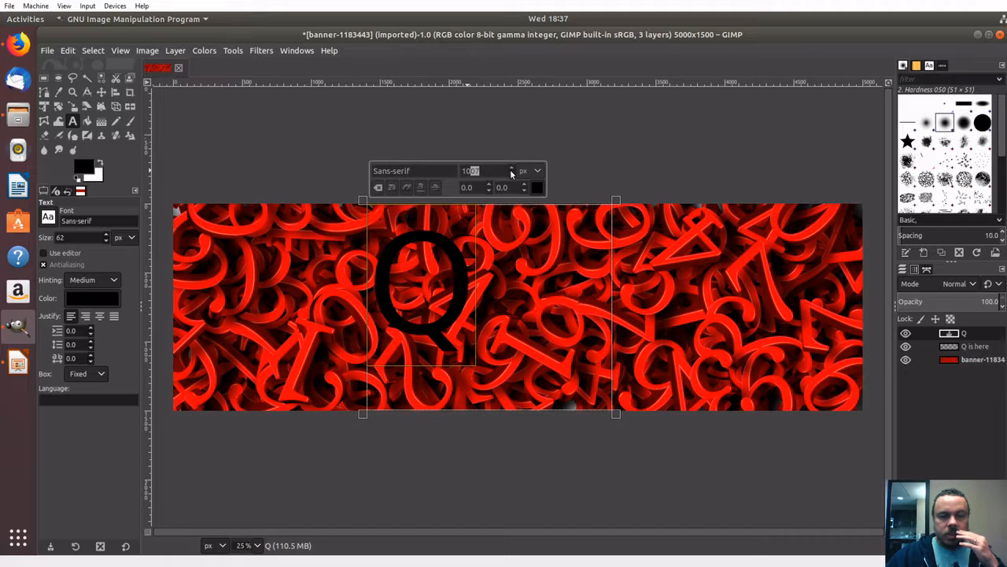
key("BackSpace")
key("BackSpace")
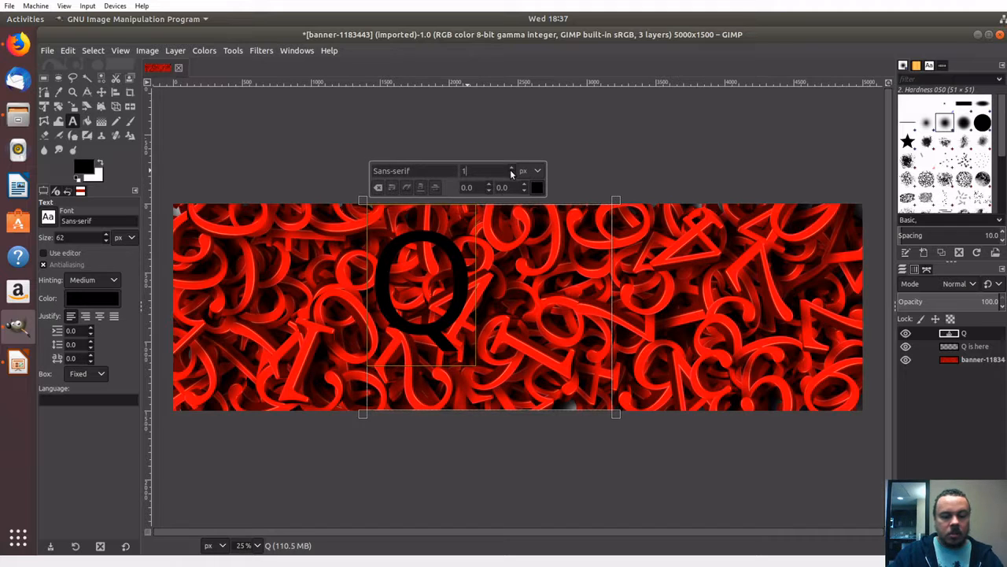
type("500")
key("Return")
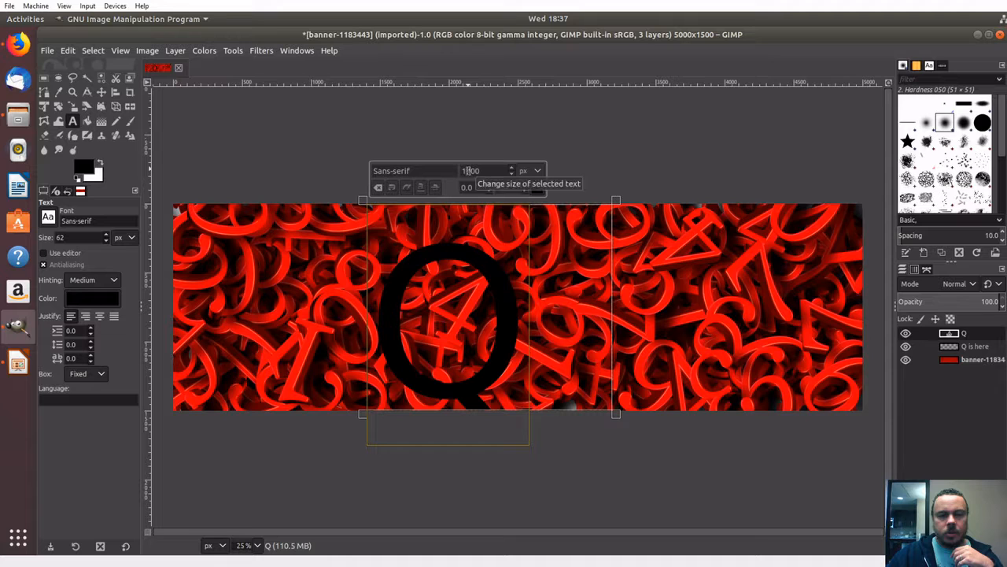
type("2")
key("Return")
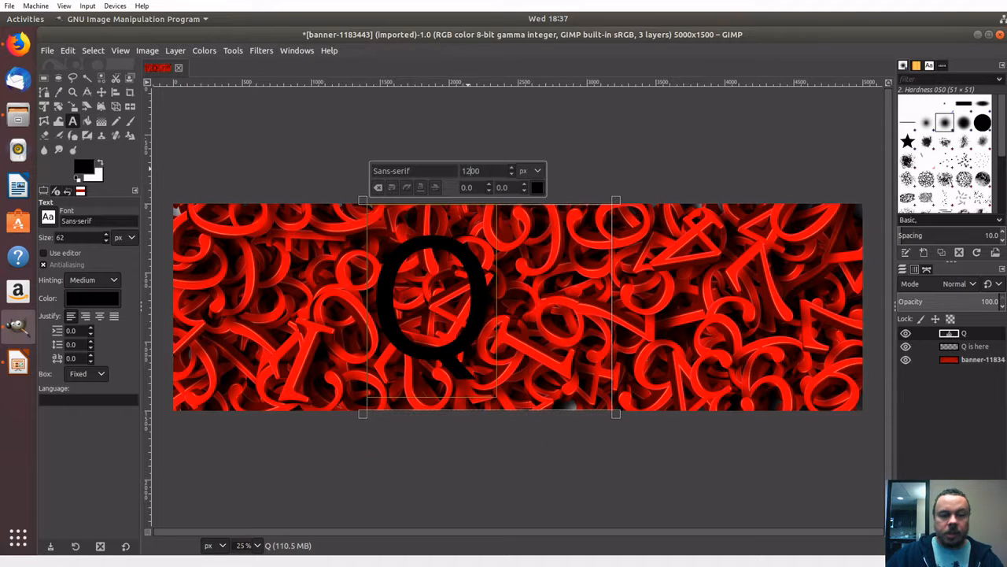
- Set the Q's font to Century Schoolbook L Bold and finish editing the text
left_click_drag(417, 172, 368, 170)
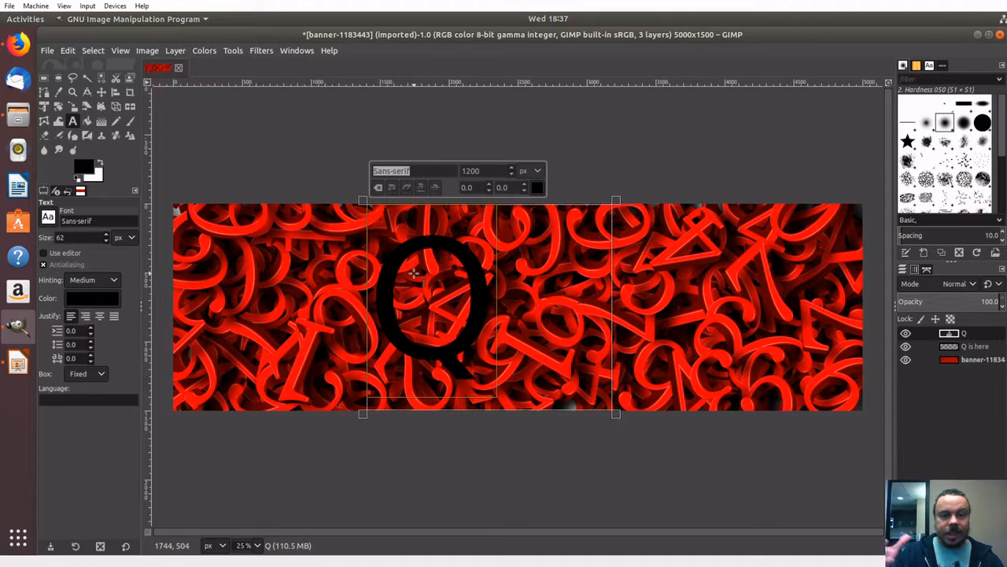
type("q")
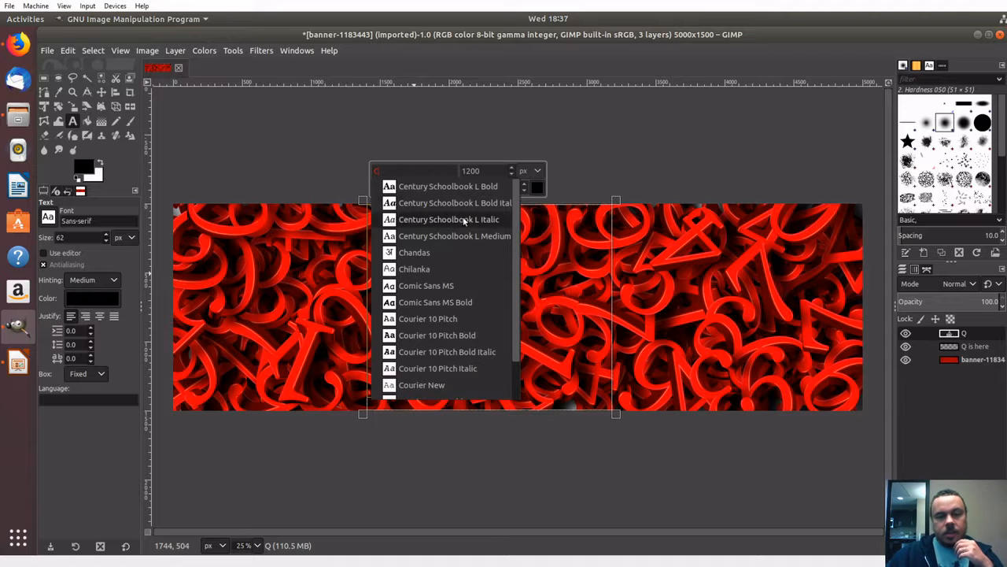
left_click(464, 186)
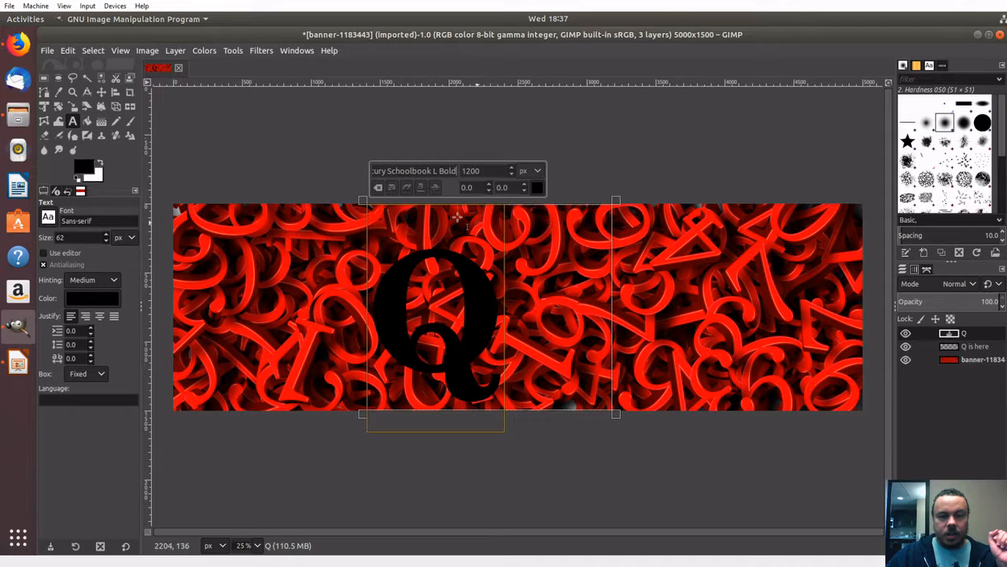
left_click(255, 150)
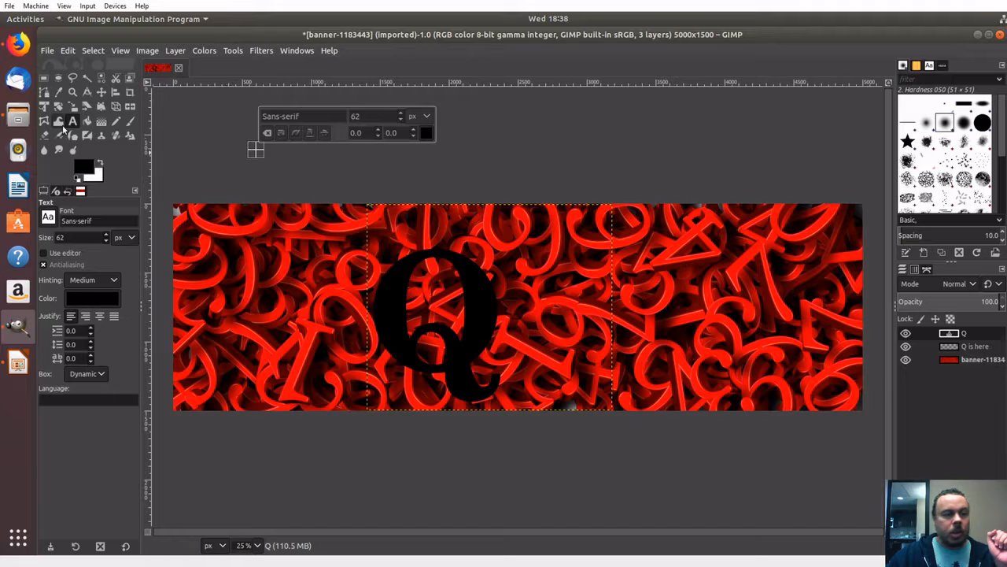
left_click(45, 79)
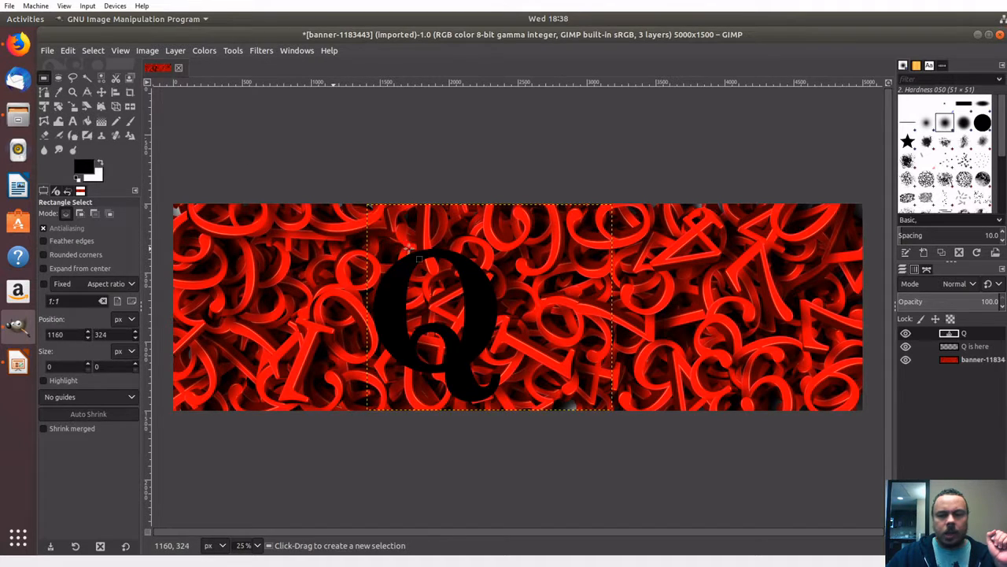
- Hide the banner layer to view the letter Q on transparency
left_click(975, 349)
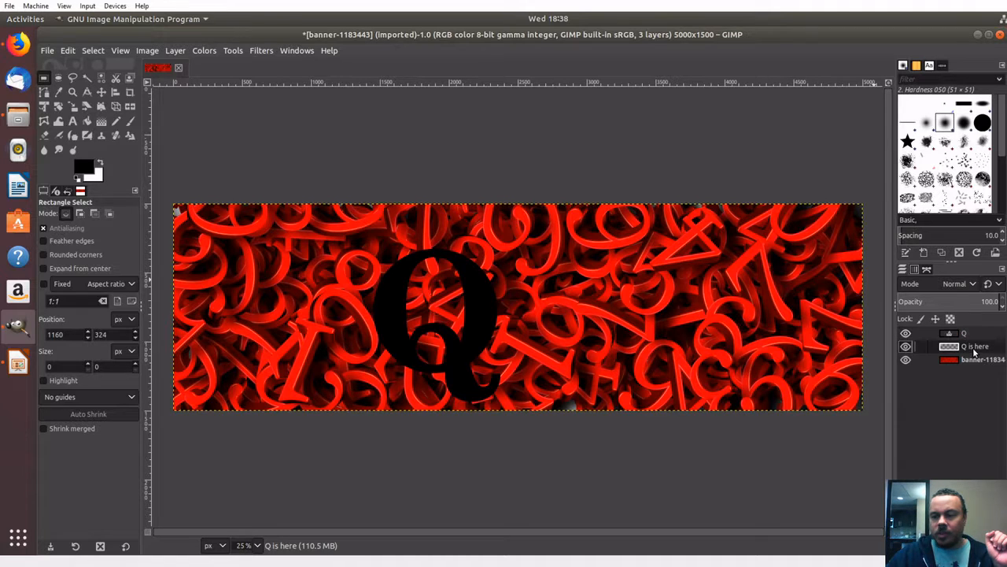
left_click(976, 361)
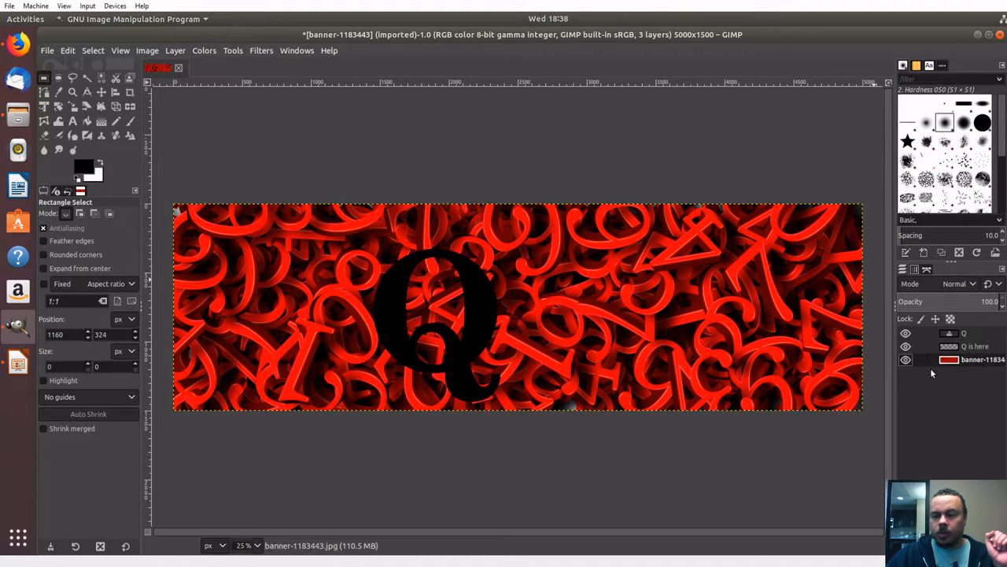
left_click(906, 359)
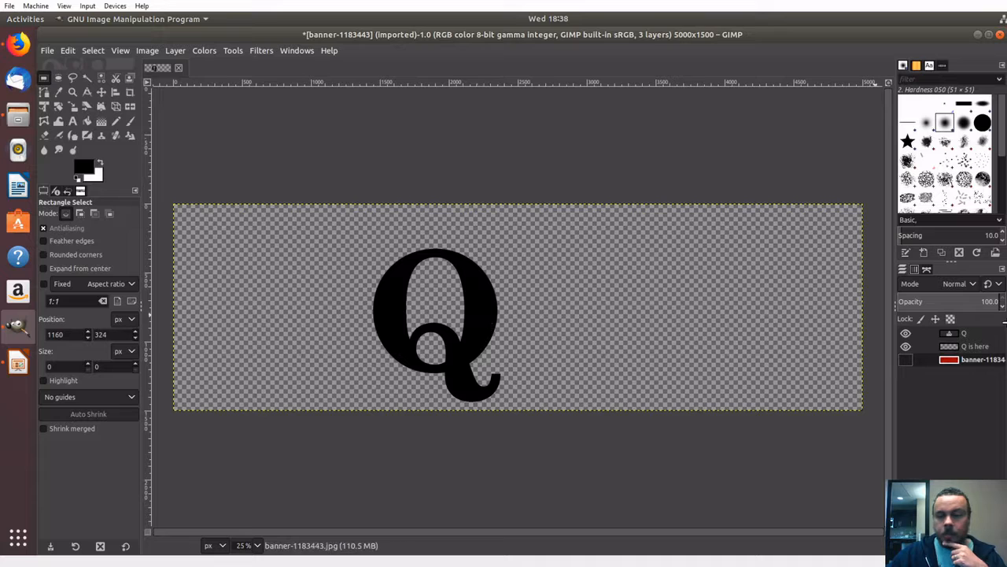
- Move the Q text layer to slightly left of the banner's centre, showing the banner layer again to judge its placement
left_click(963, 335)
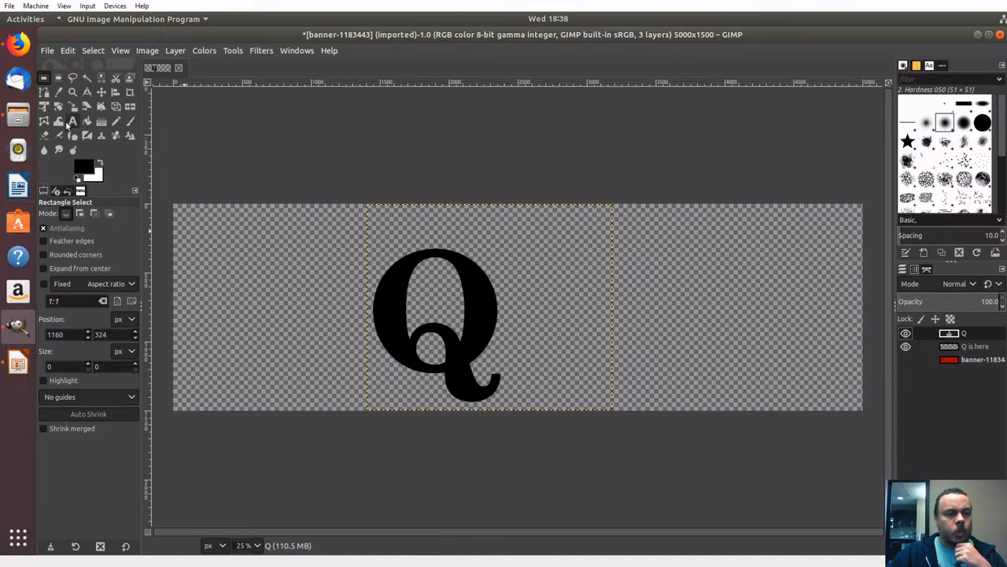
left_click(102, 93)
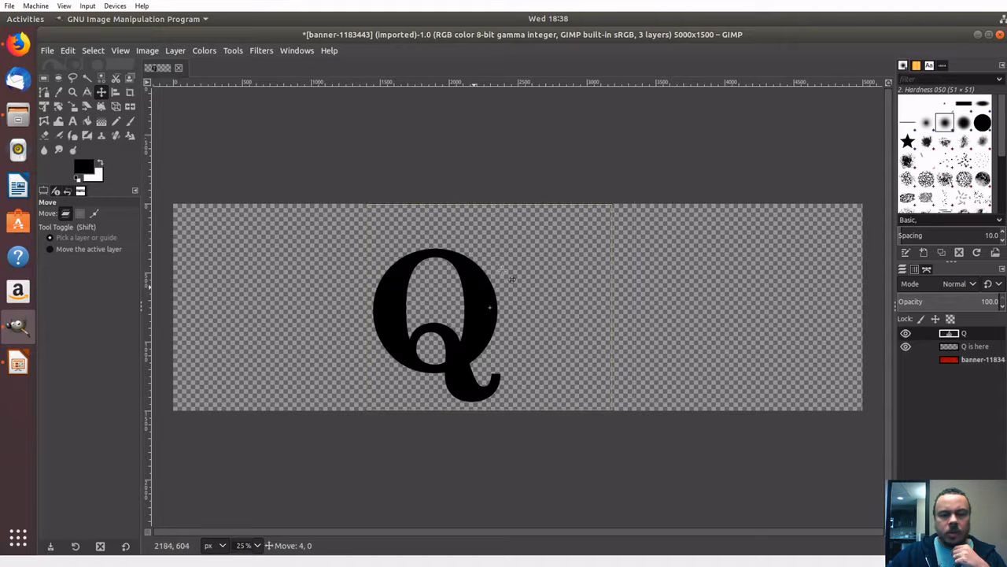
left_click_drag(452, 296, 558, 274)
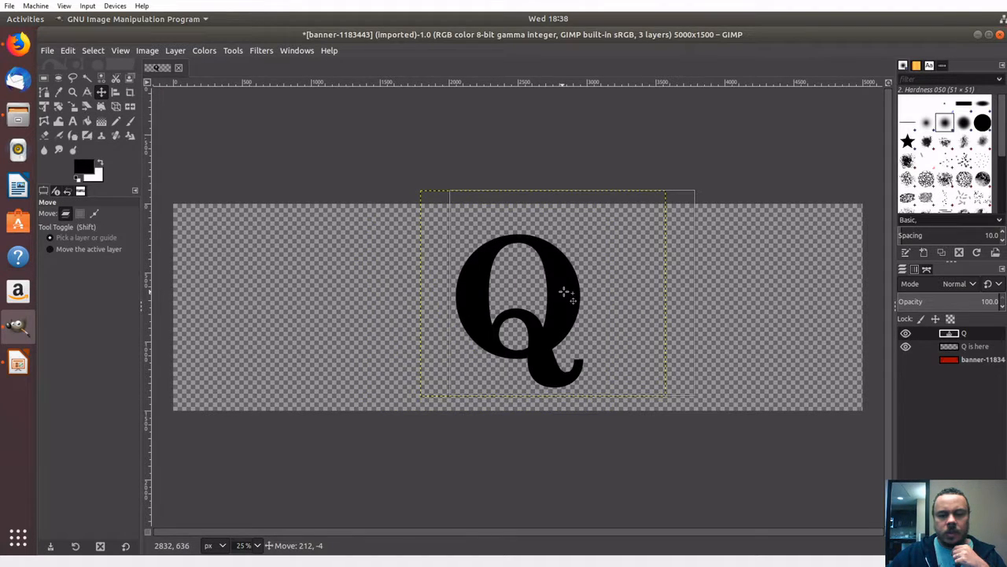
left_click(906, 360)
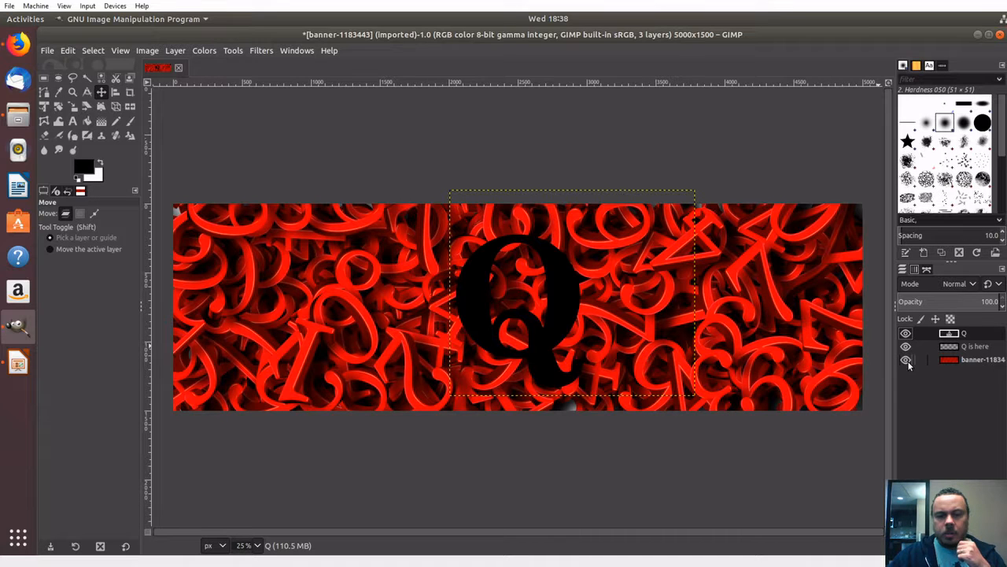
left_click_drag(563, 282, 513, 283)
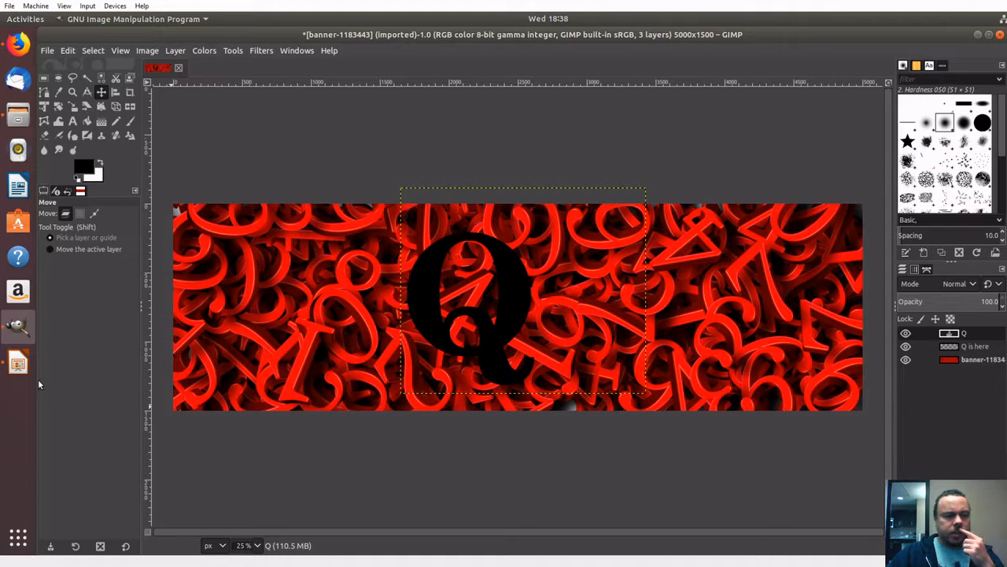
- Check the "Generate outline" slide in LibreOffice Impress and return to GIMP
left_click(19, 364)
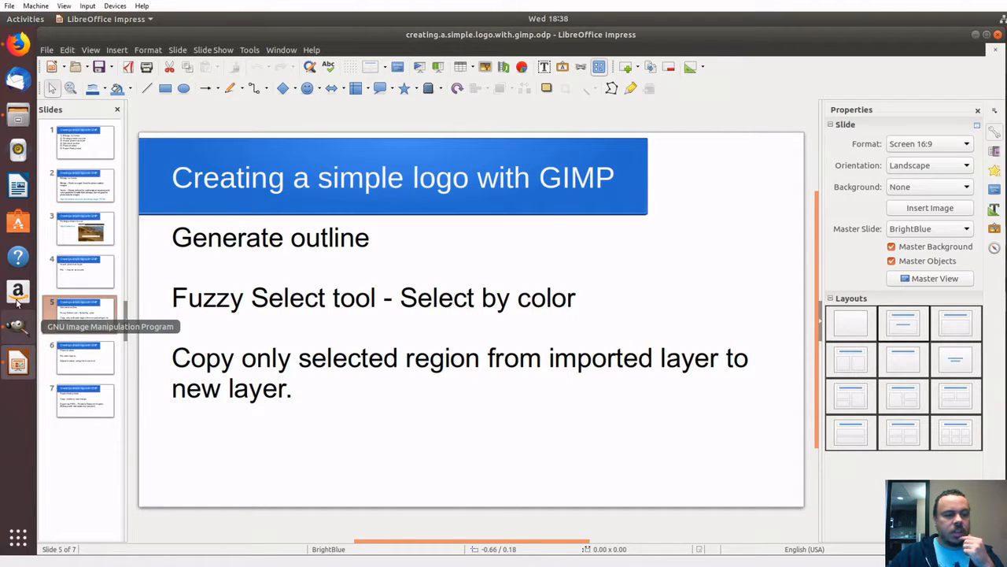
left_click(18, 327)
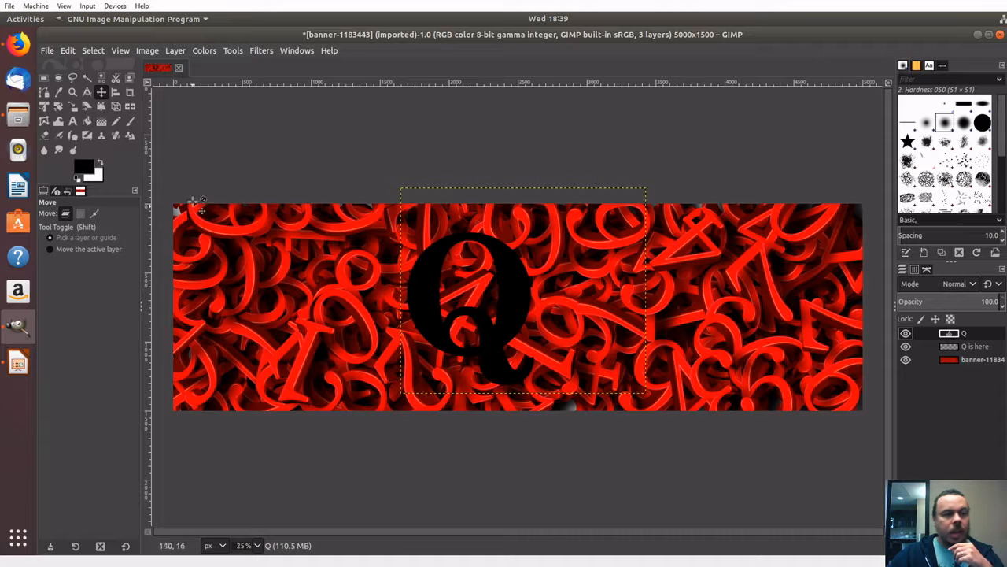
- Select the black letter Q with Fuzzy Select, and hide the "Q" and "Q is here" layers
left_click(88, 80)
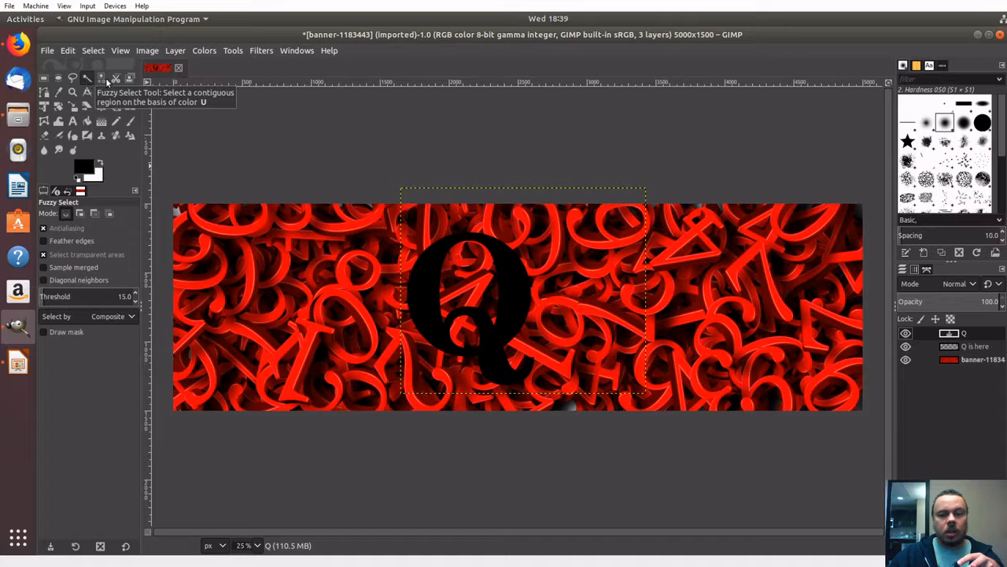
left_click(513, 303)
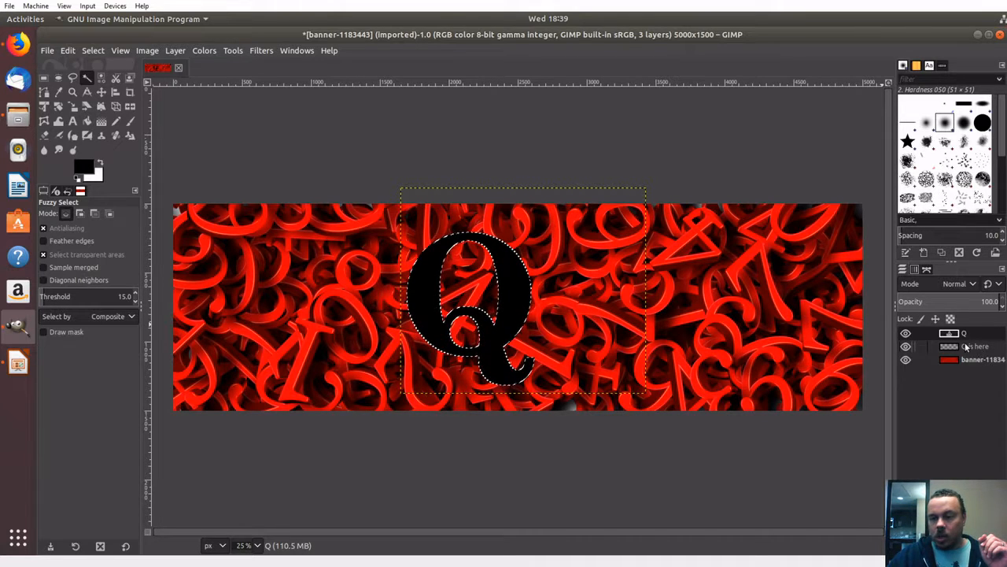
left_click(906, 333)
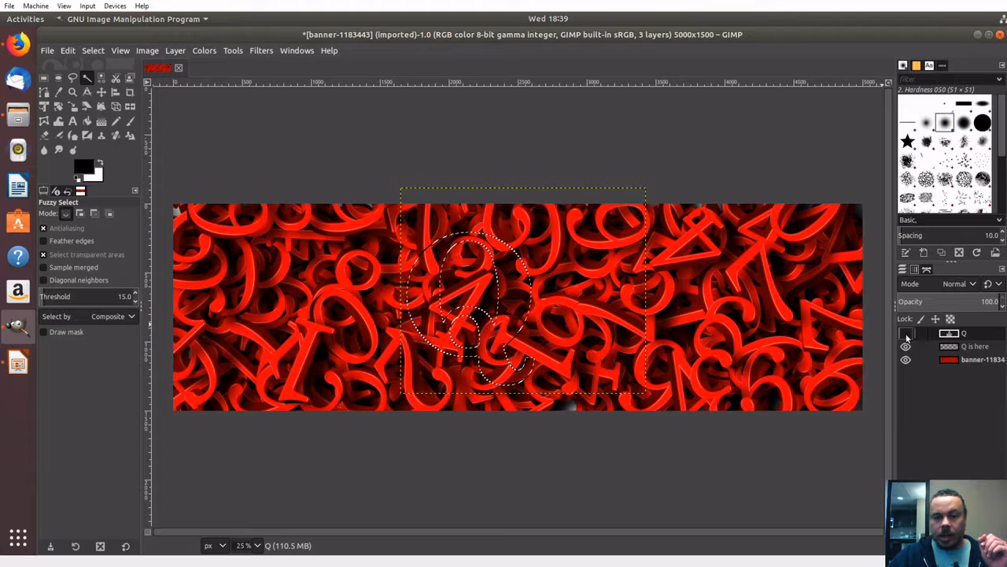
left_click(906, 346)
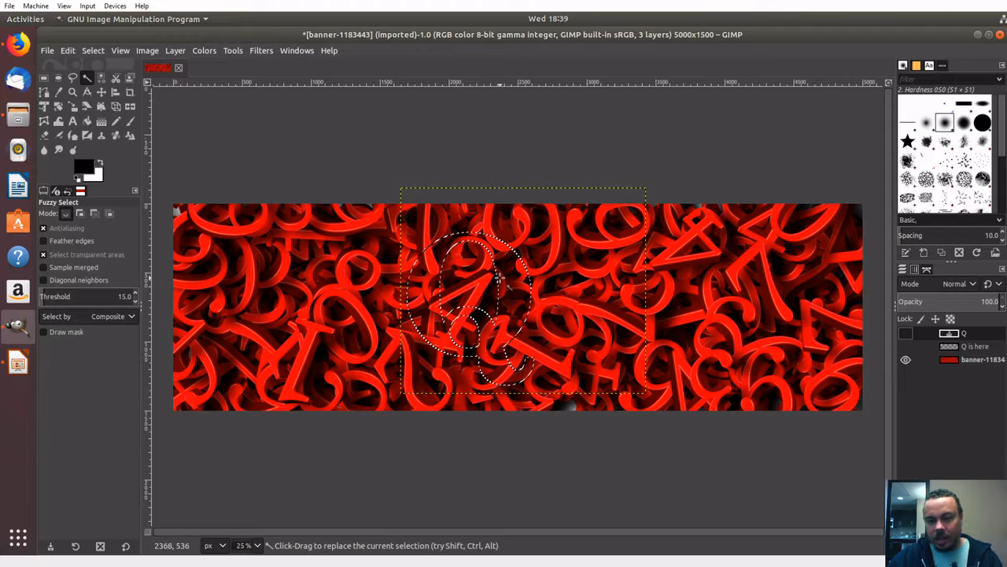
- Copy the Q-shaped selection from the banner layer and paste it as a new layer
left_click(984, 360)
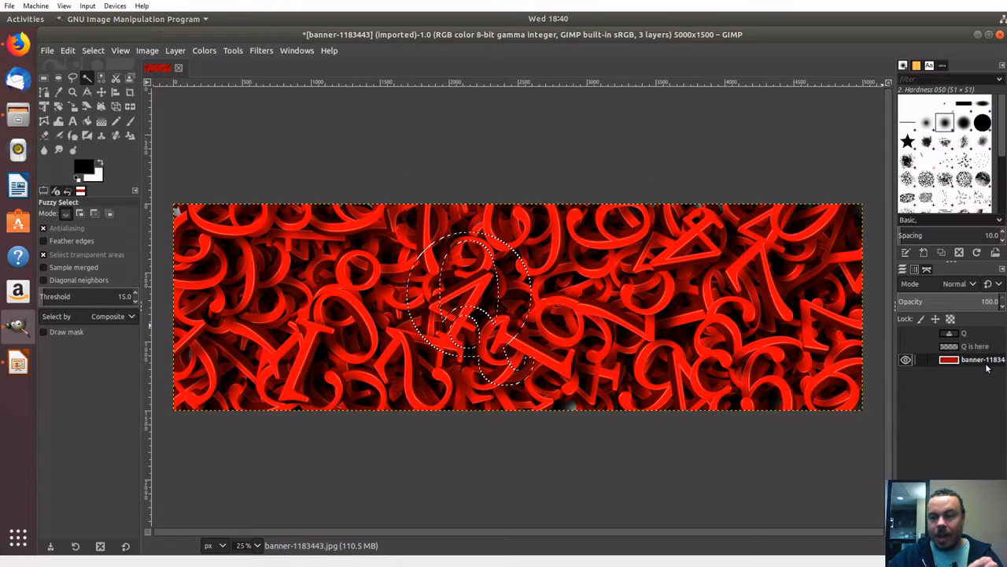
left_click(68, 52)
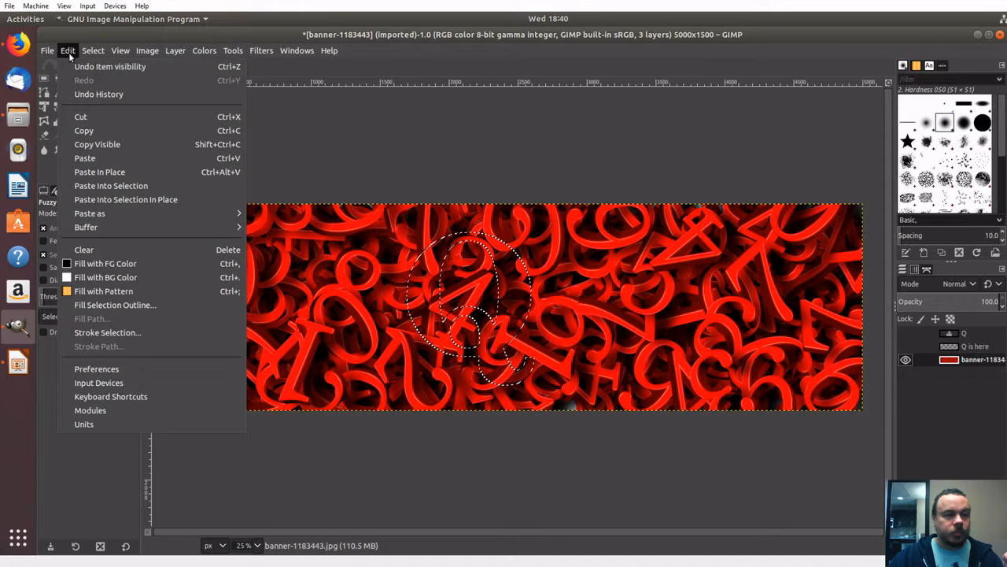
left_click(106, 132)
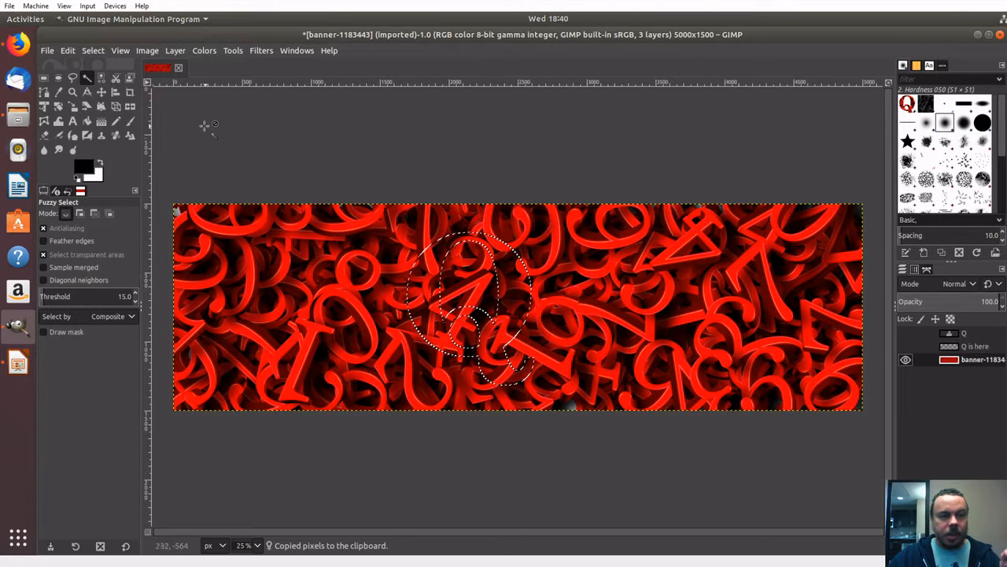
left_click(66, 52)
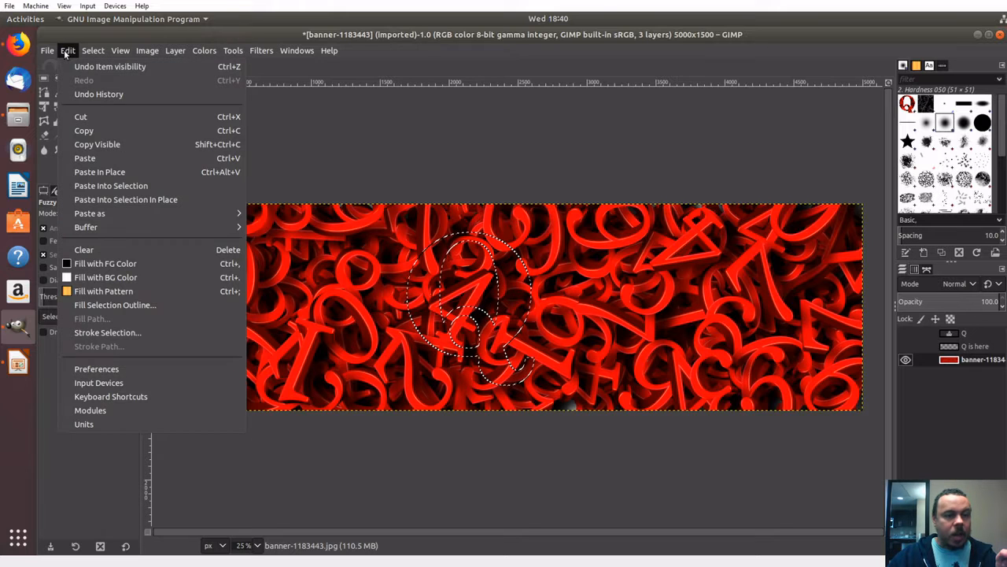
mouse_move(109, 216)
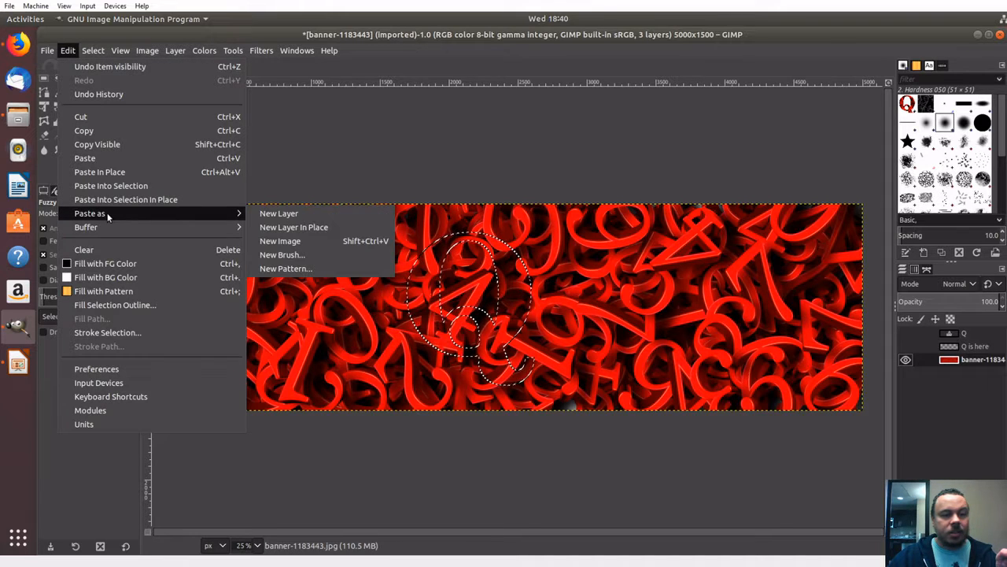
left_click(315, 216)
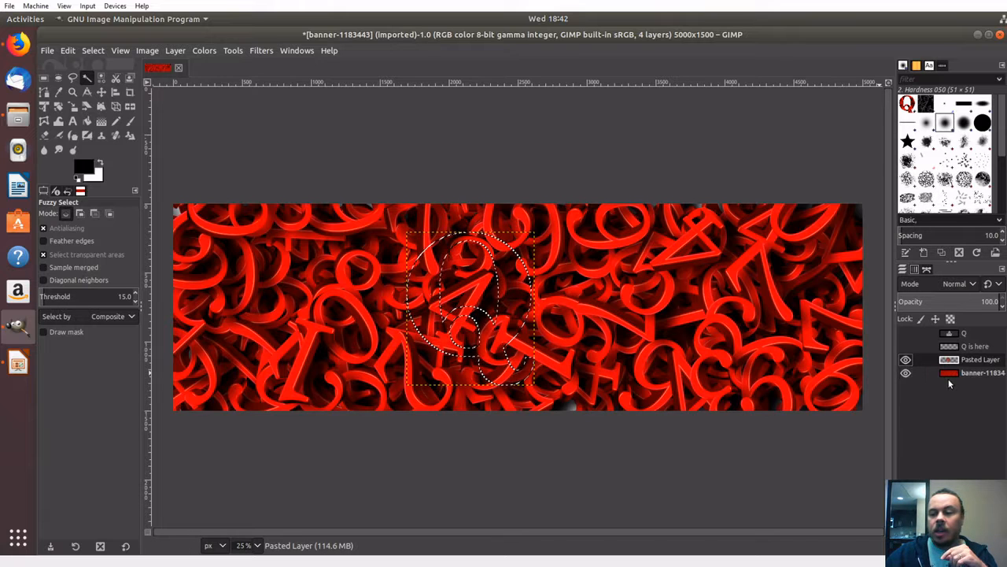
- Hide the banner layer, and show the black Q text layer beneath the pasted layer as a shadow
left_click(905, 373)
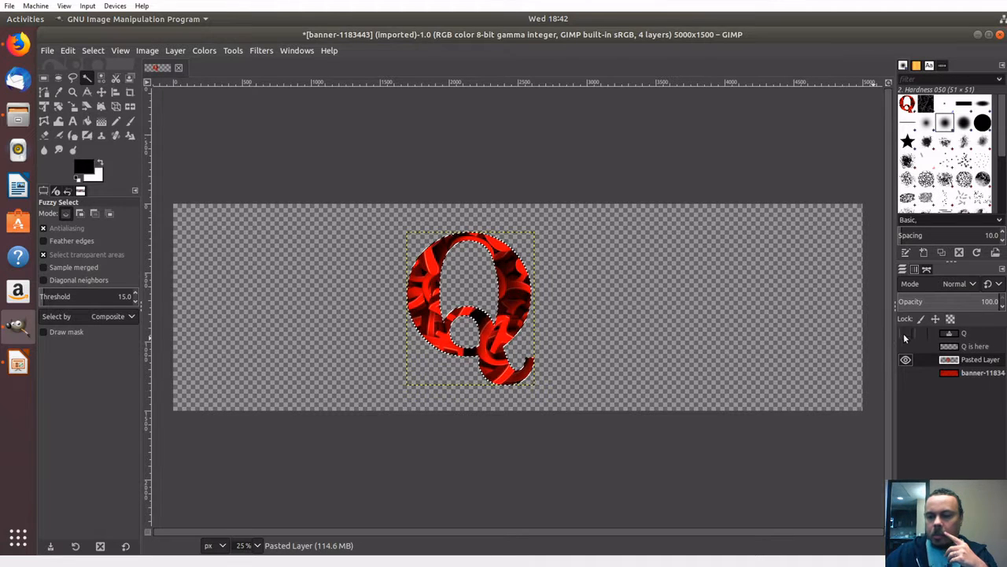
left_click(956, 336)
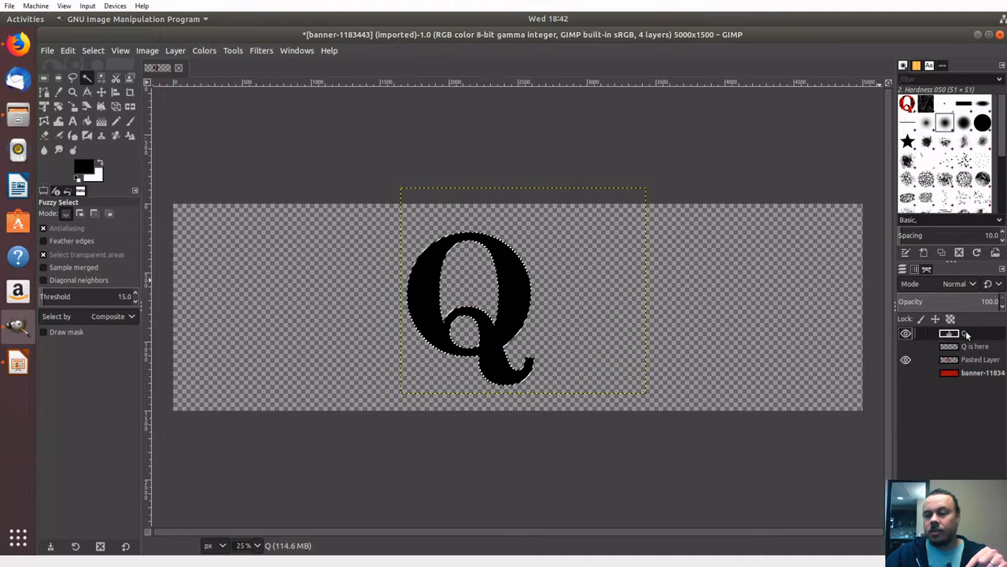
left_click_drag(967, 334, 972, 362)
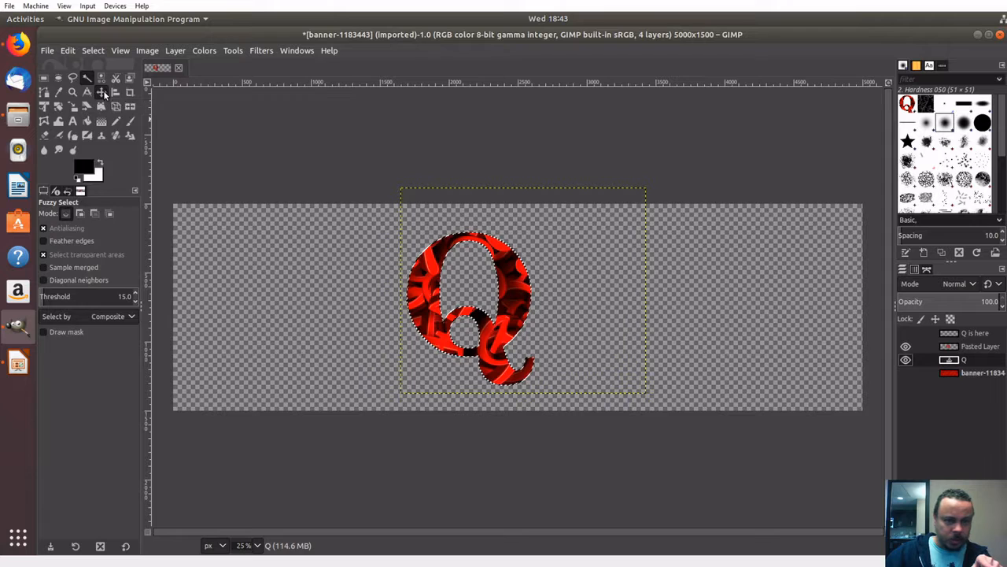
- Move the pasted red Q about 28 px left and 16 px up to expose the shadow, and clear the selection
left_click(102, 92)
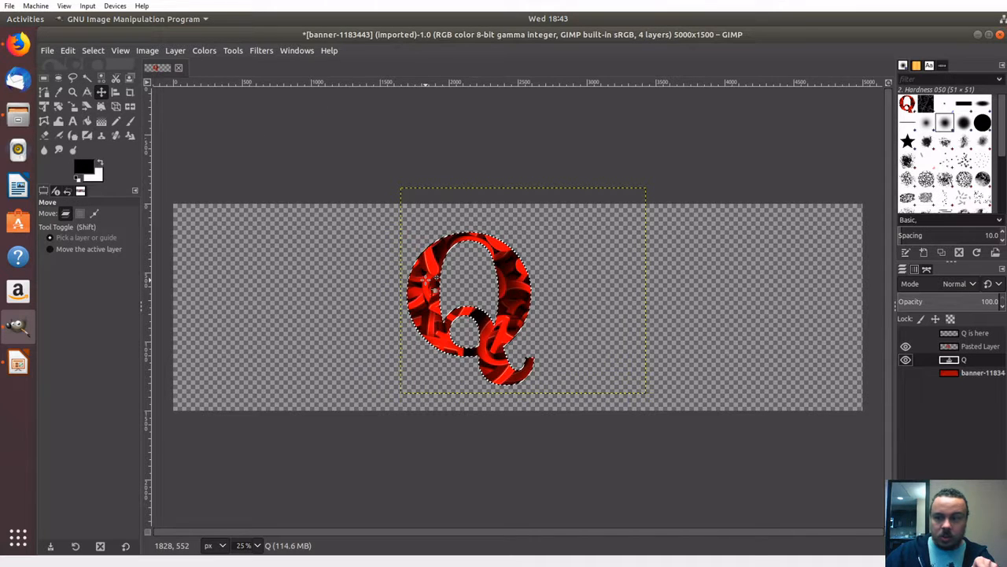
left_click(982, 351)
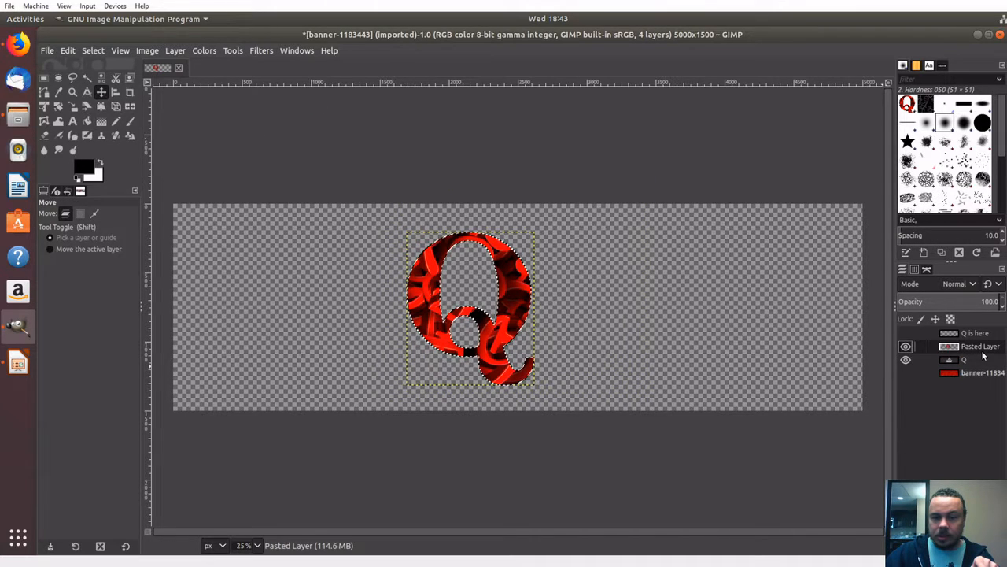
left_click_drag(426, 295, 421, 292)
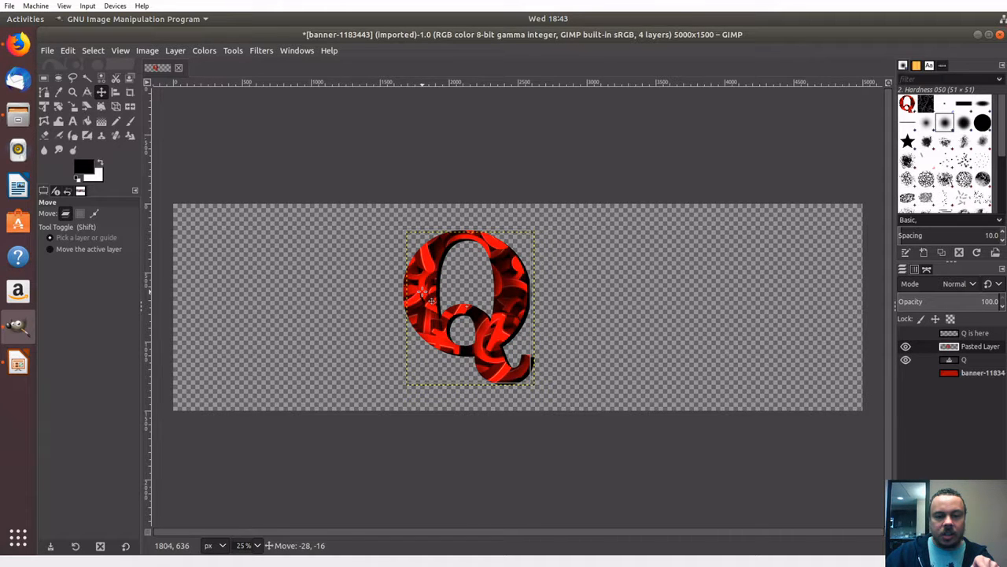
left_click_drag(430, 299, 431, 299)
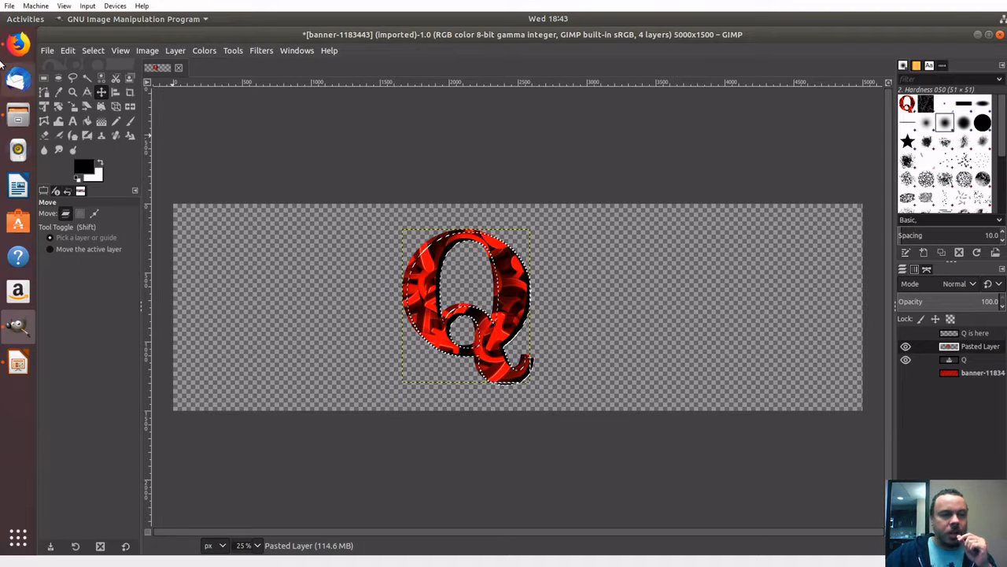
left_click(45, 79)
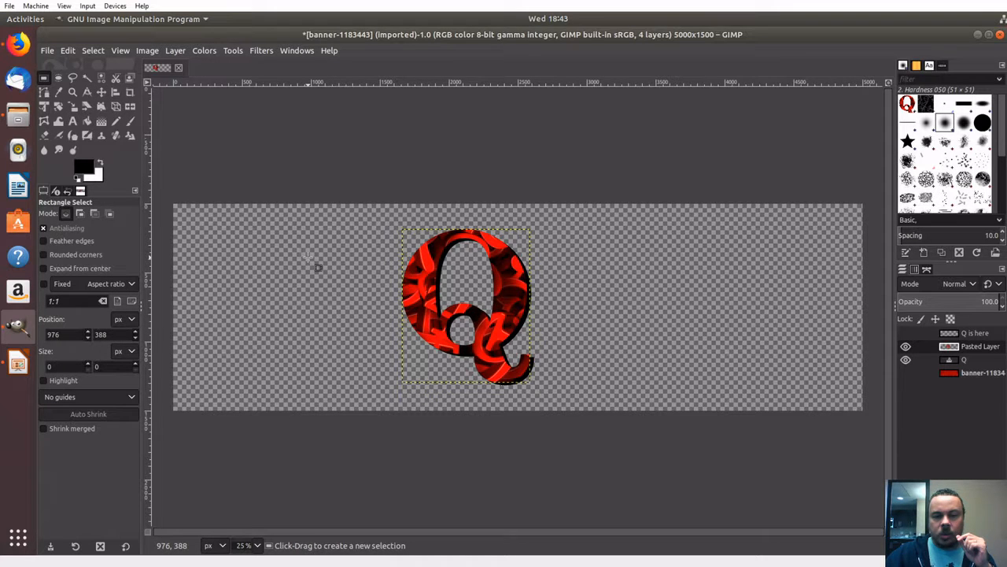
left_click(975, 336)
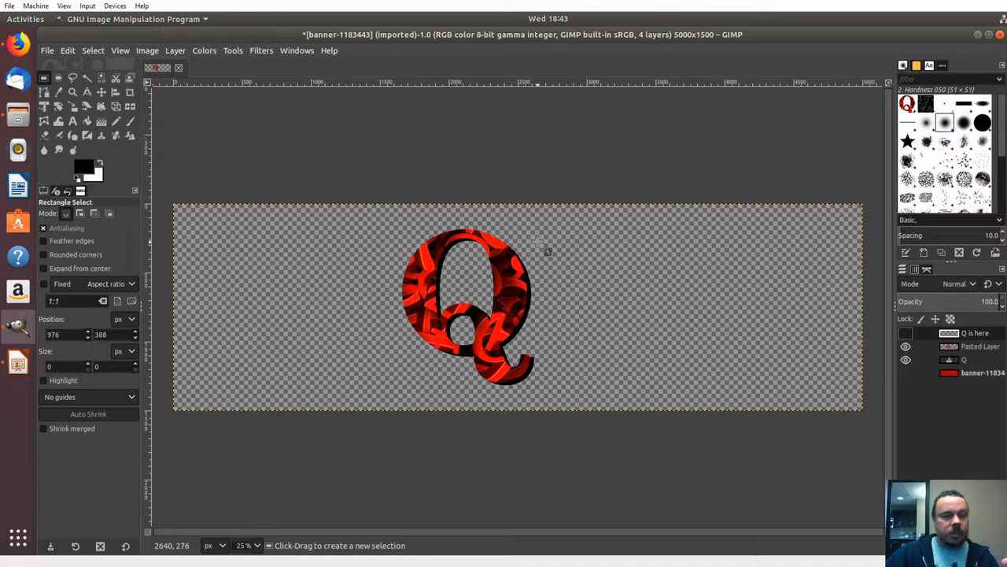
- Review the "Place shadow" and "Export final picture" slides in LibreOffice Impress, and return to GIMP
left_click(17, 363)
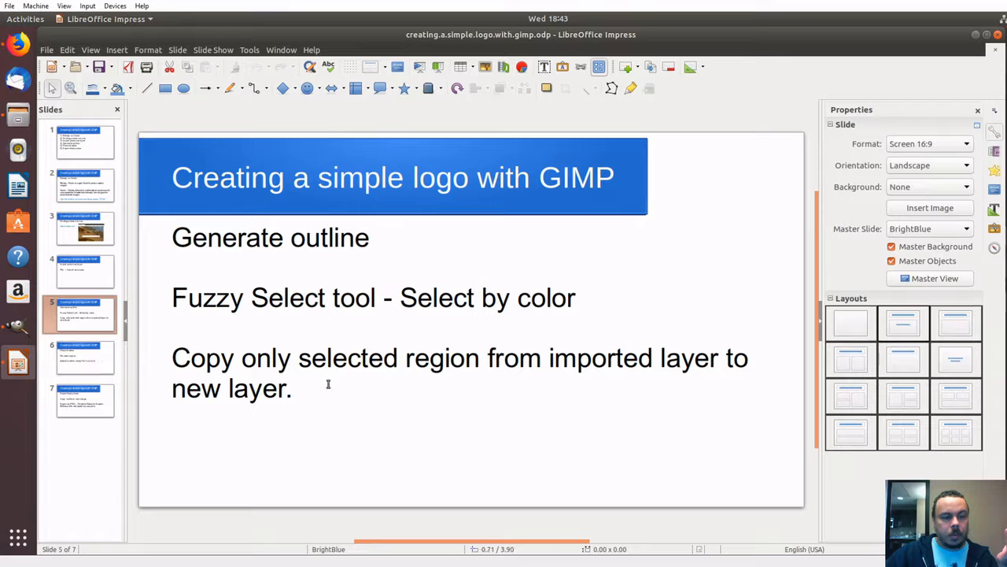
left_click(84, 356)
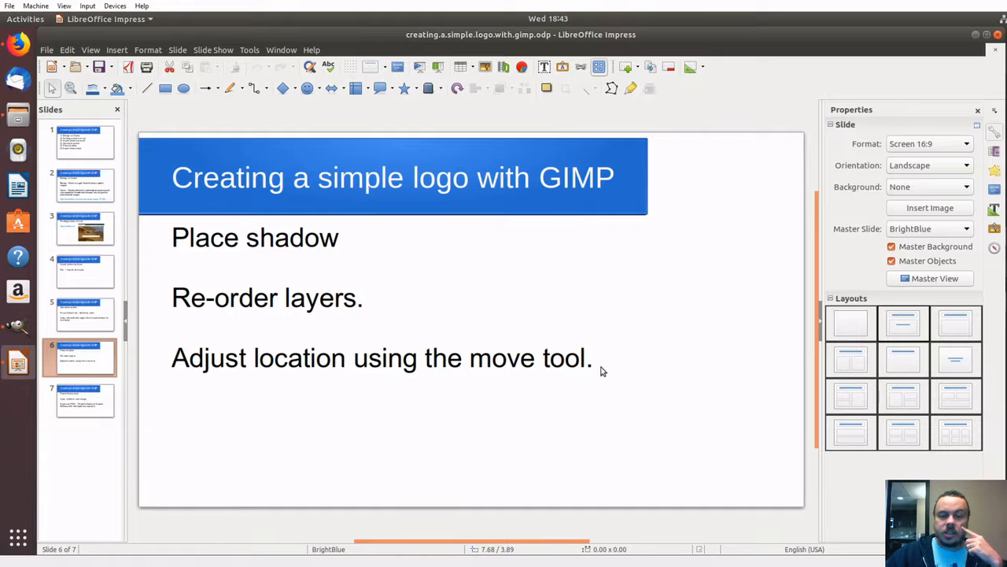
key("Page_Down")
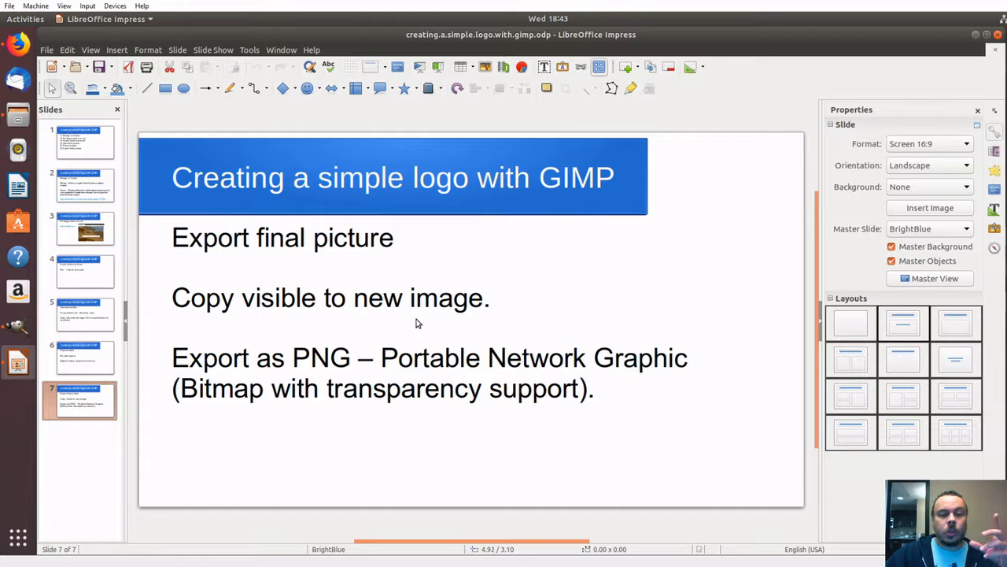
left_click(18, 324)
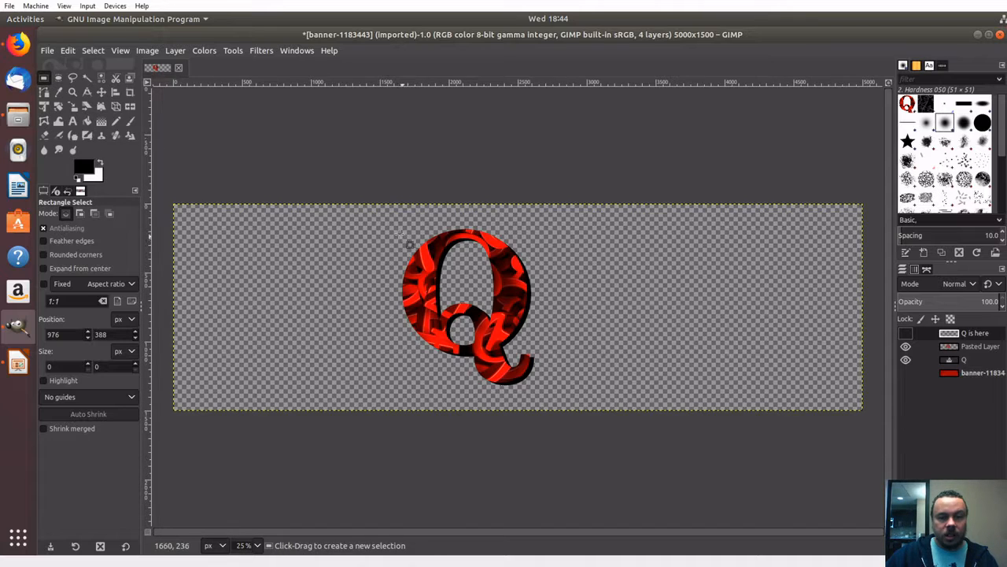
- Select a 1152 × 1164 px rectangle around the shadowed Q and copy its visible content
left_click_drag(390, 228, 459, 259)
left_click_drag(534, 342, 559, 397)
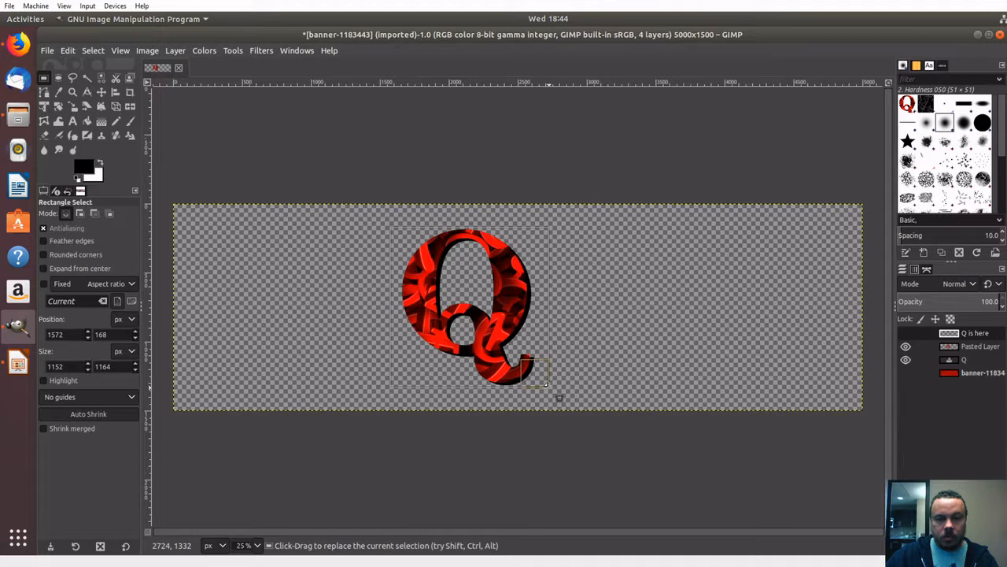
left_click(67, 50)
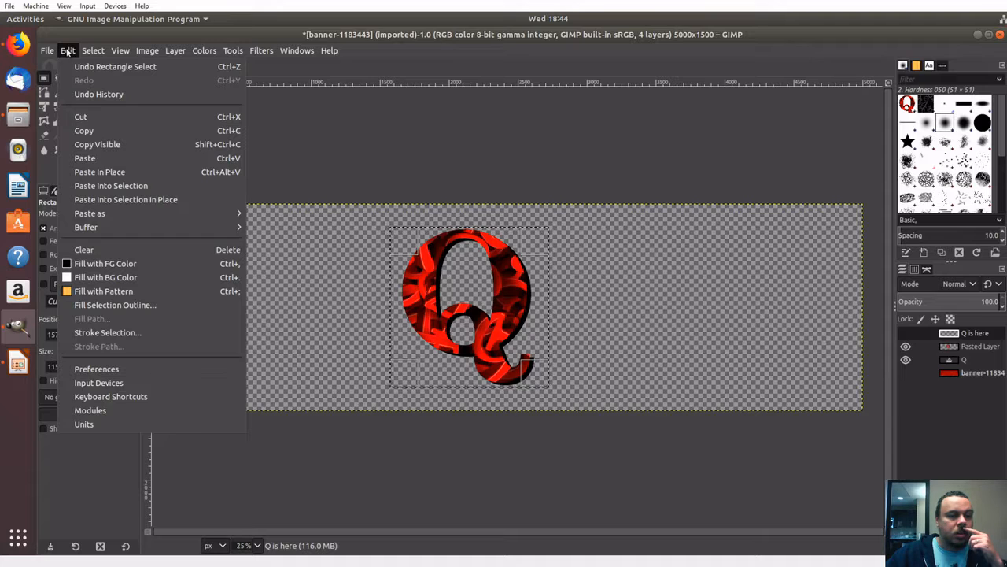
left_click(118, 145)
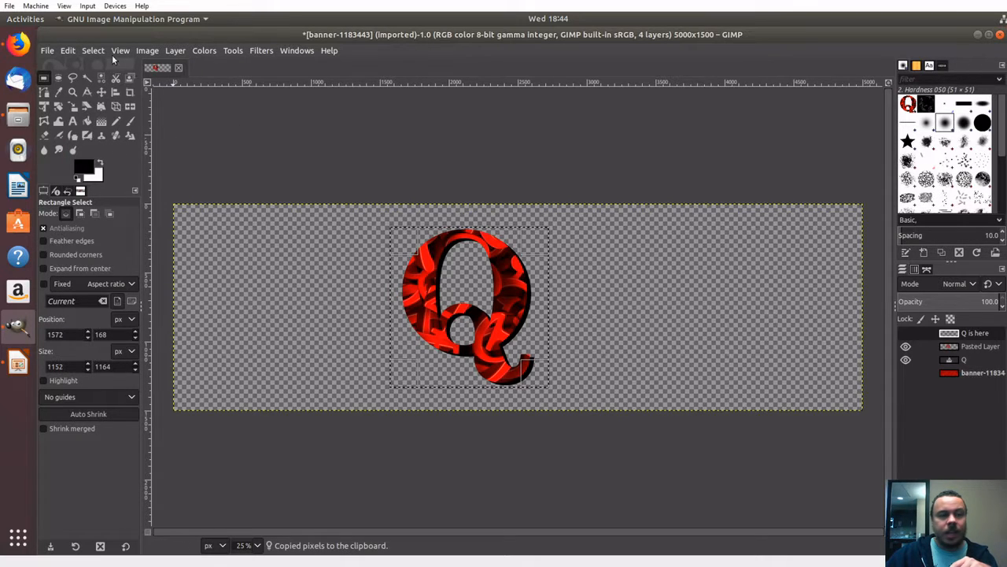
- Paste the copied Q logo as a new image
left_click(68, 50)
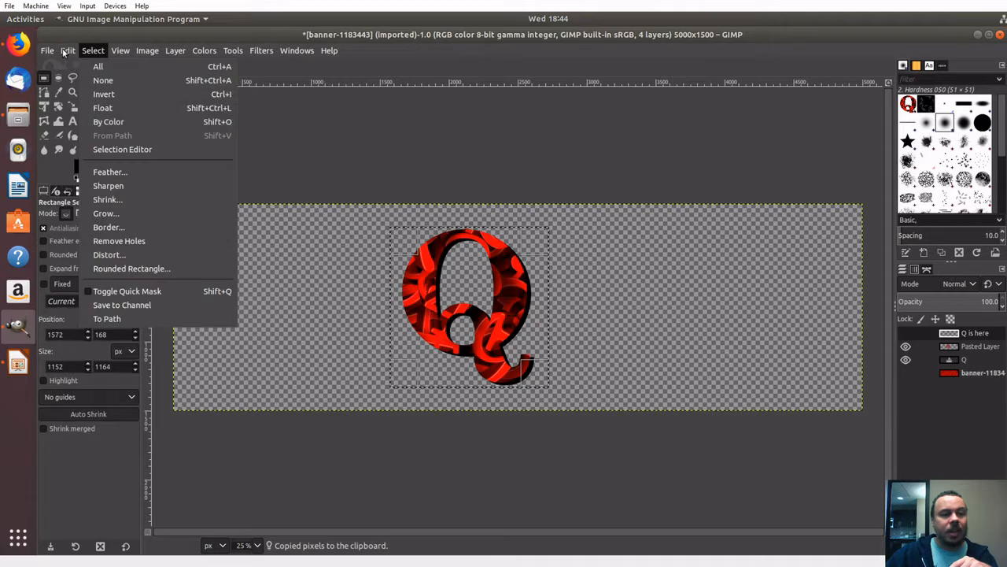
mouse_move(66, 54)
mouse_move(157, 214)
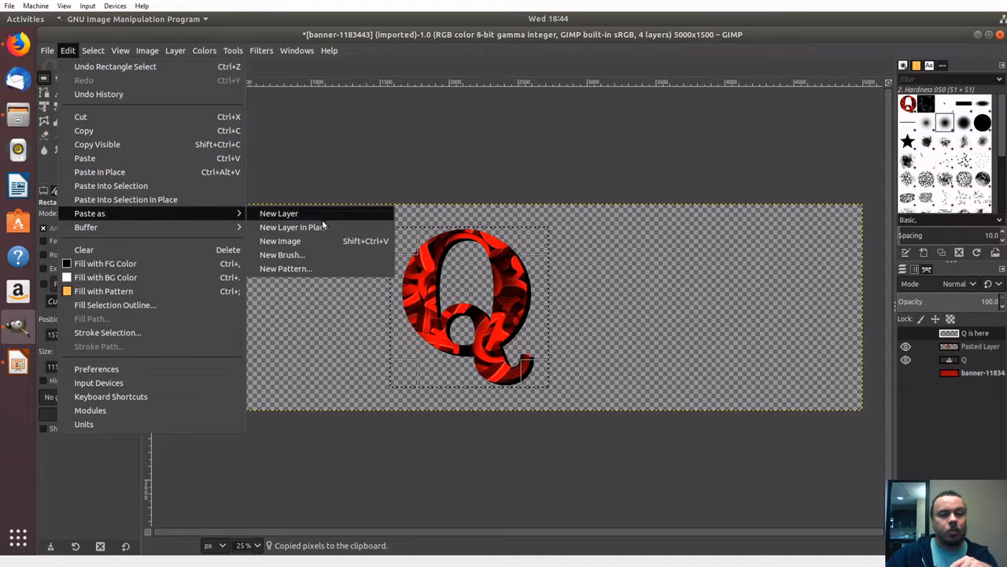
left_click(340, 243)
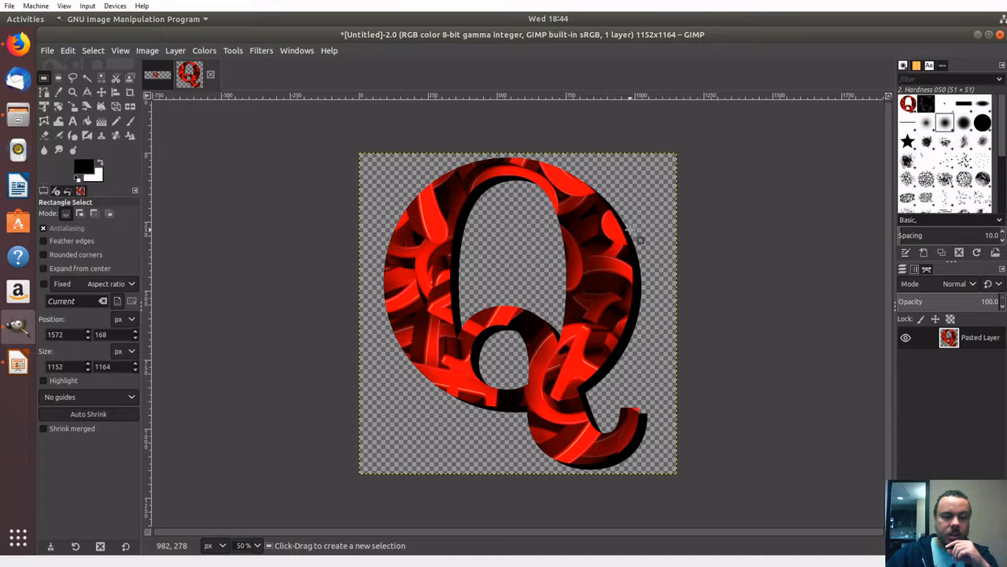
- Save the new logo image as q.logo.xcf in the Documents folder
left_click(48, 51)
left_click(67, 171)
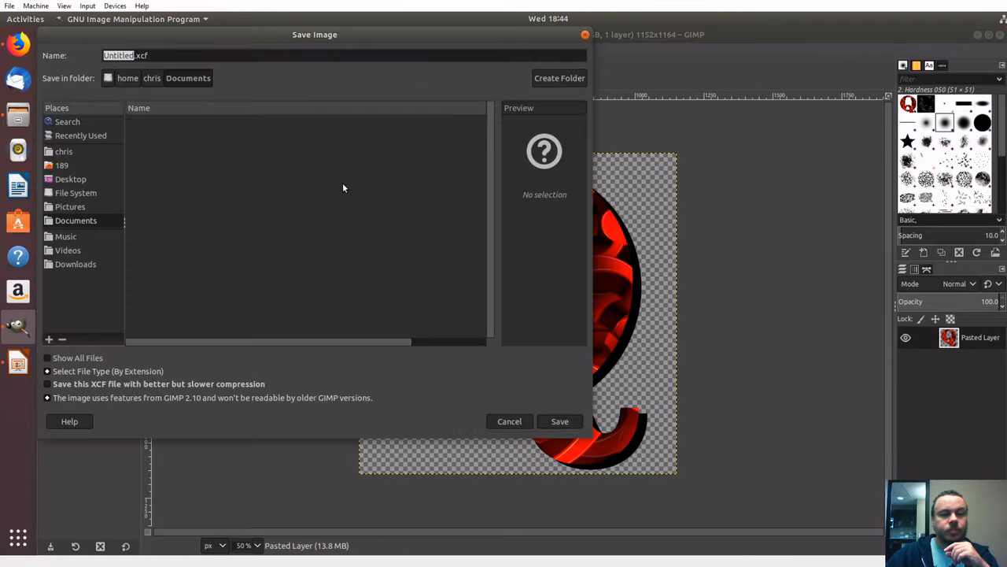
type("q.logo")
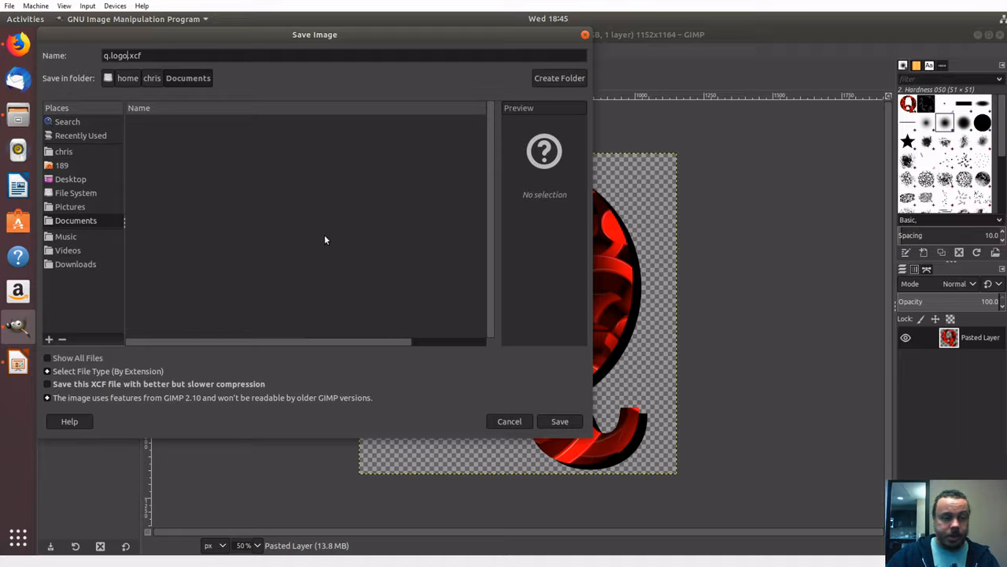
left_click(561, 421)
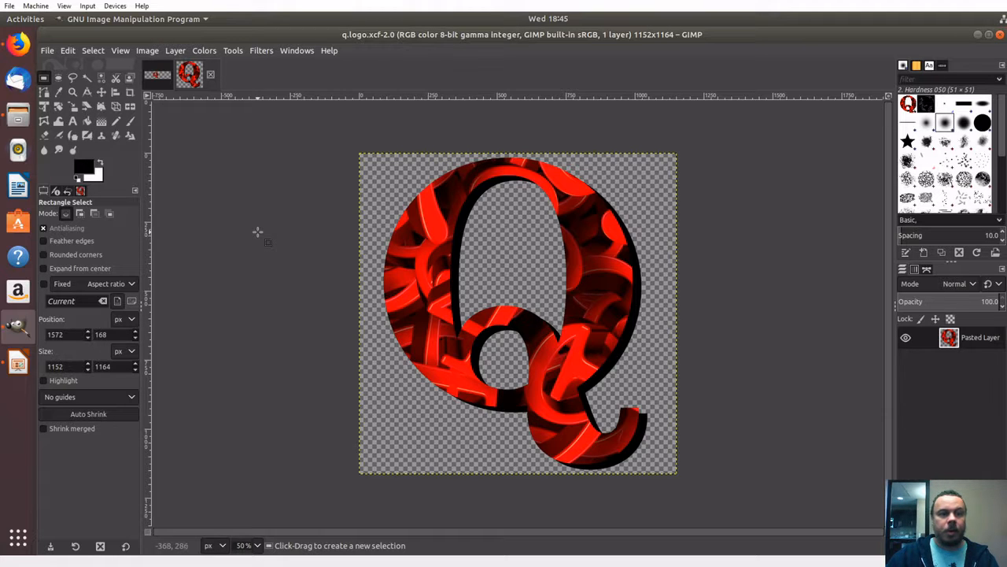
- Export the logo as q.logo.png to the Documents folder with compression level 9
left_click(47, 51)
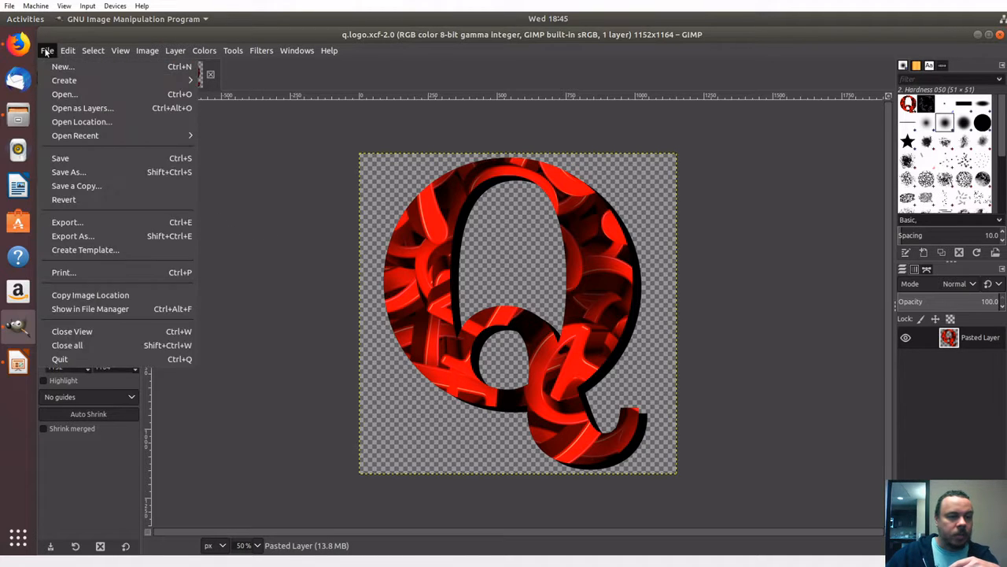
left_click(96, 234)
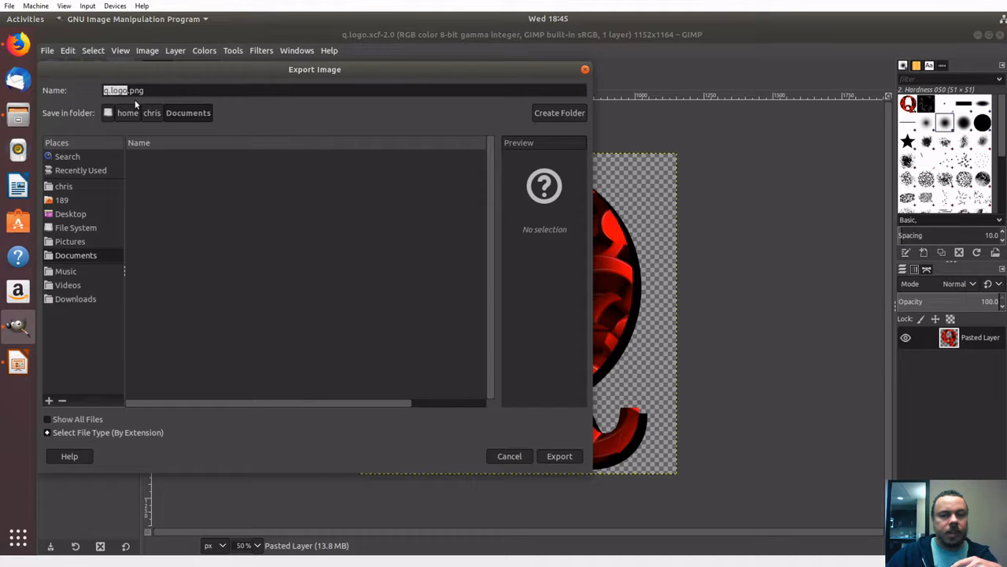
left_click_drag(203, 71, 248, 73)
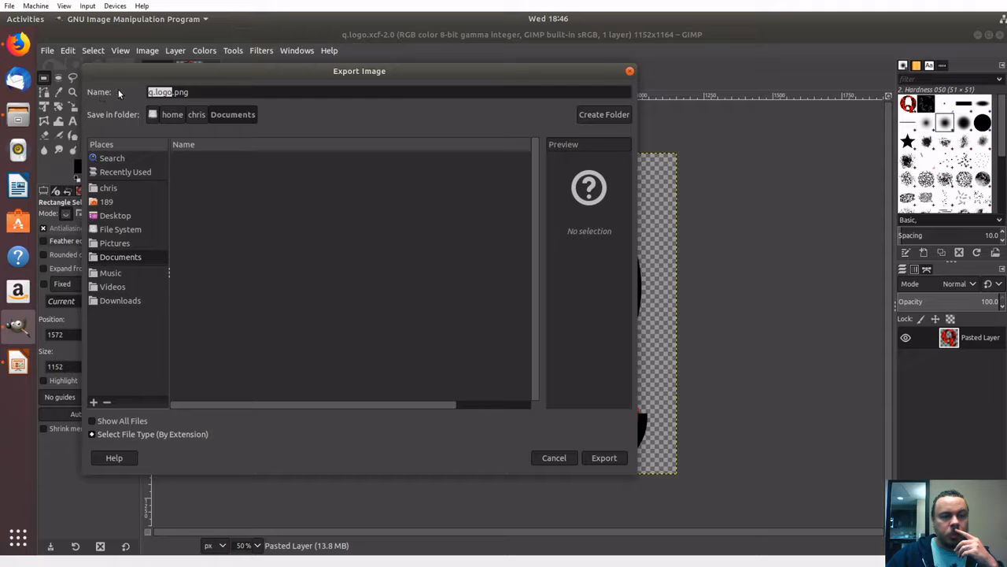
left_click(609, 460)
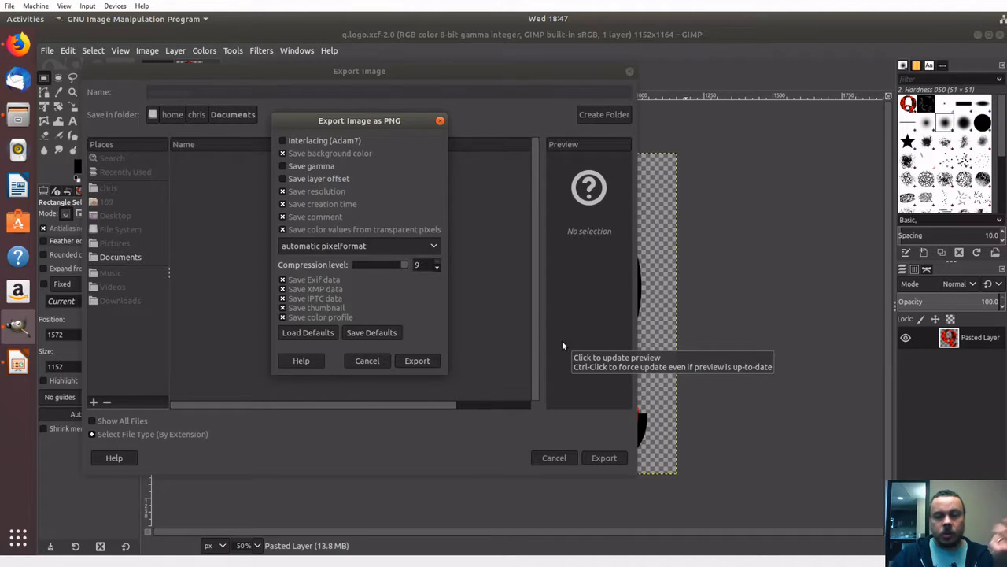
left_click(417, 361)
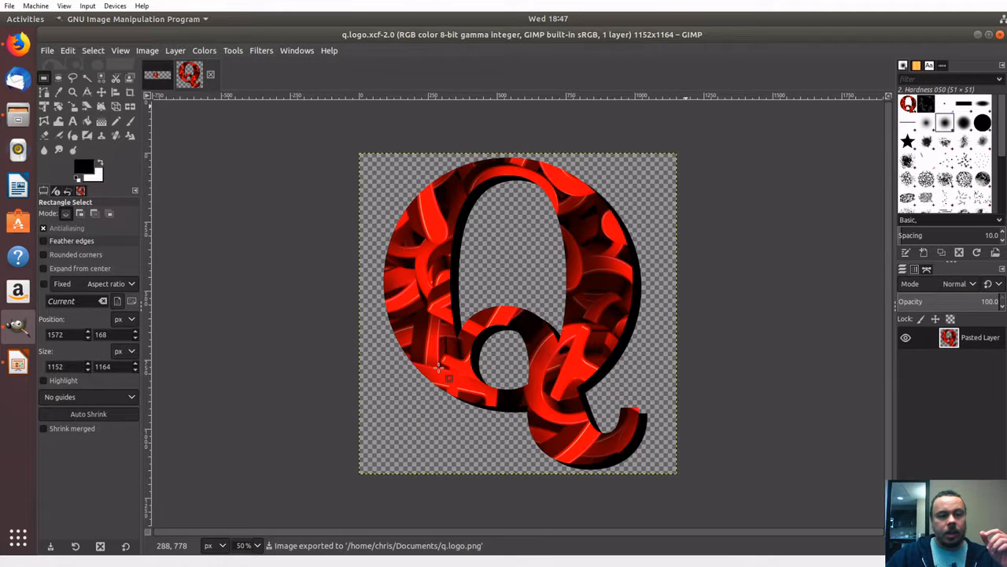